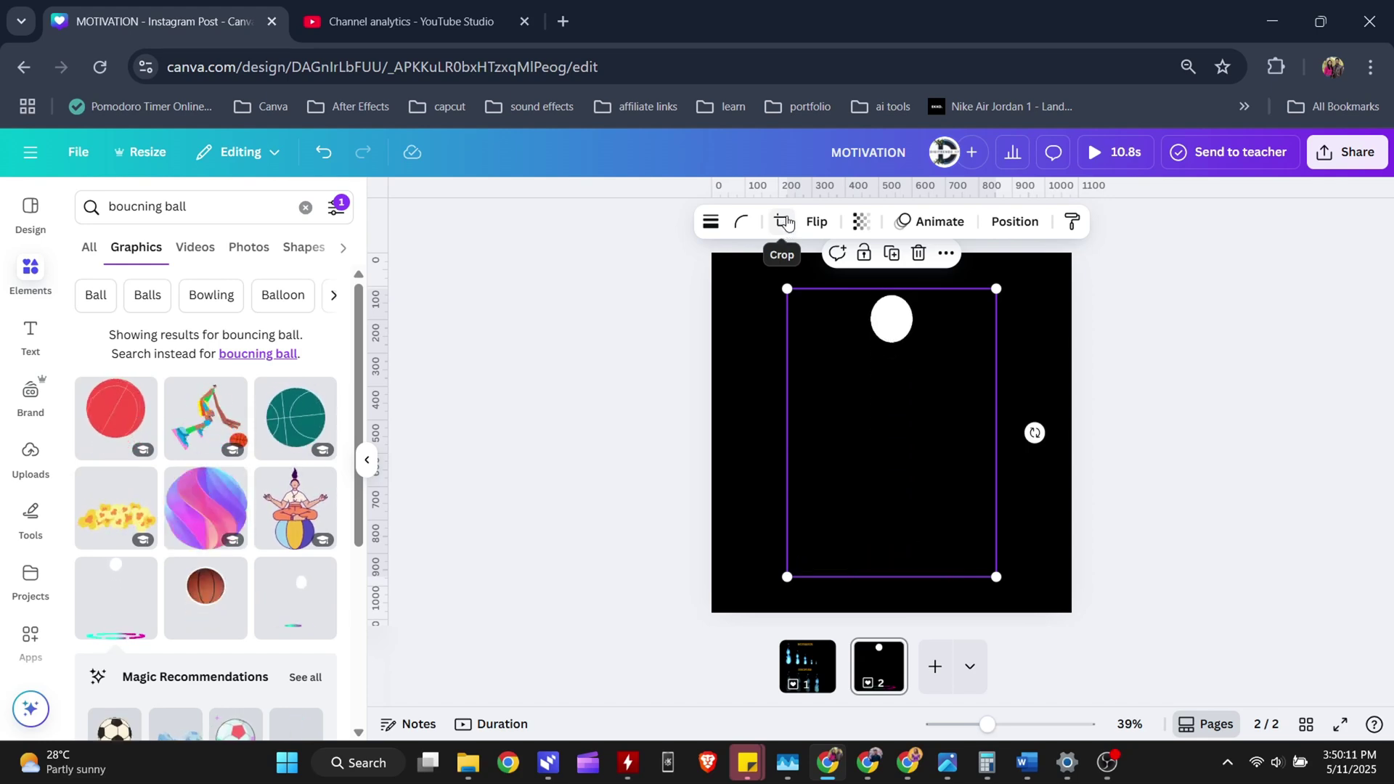
# Crop the base of the bouncing ball graphic on page 2 to cut off the coloured ring
pyautogui.click(784, 222)
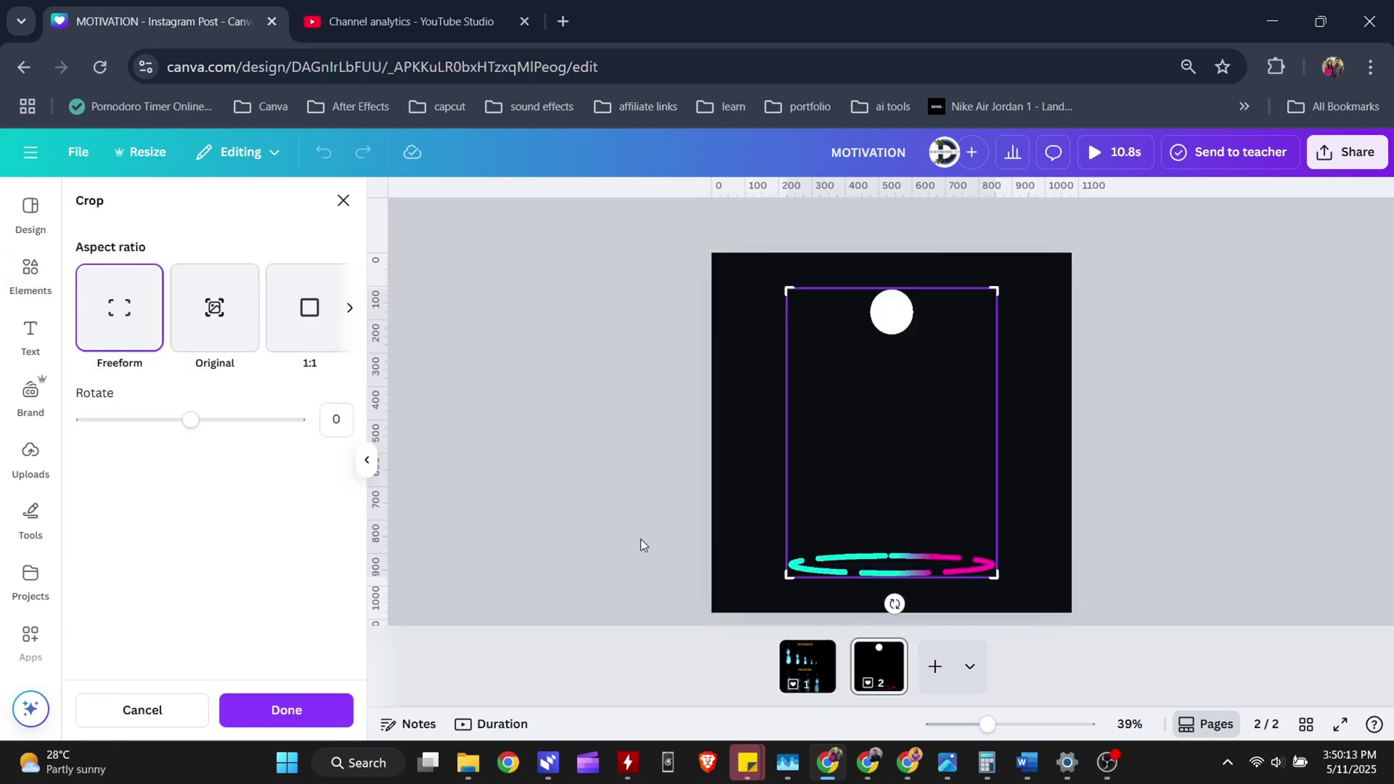
pyautogui.moveTo(785, 580); pyautogui.dragTo(784, 553)
pyautogui.click(286, 709)
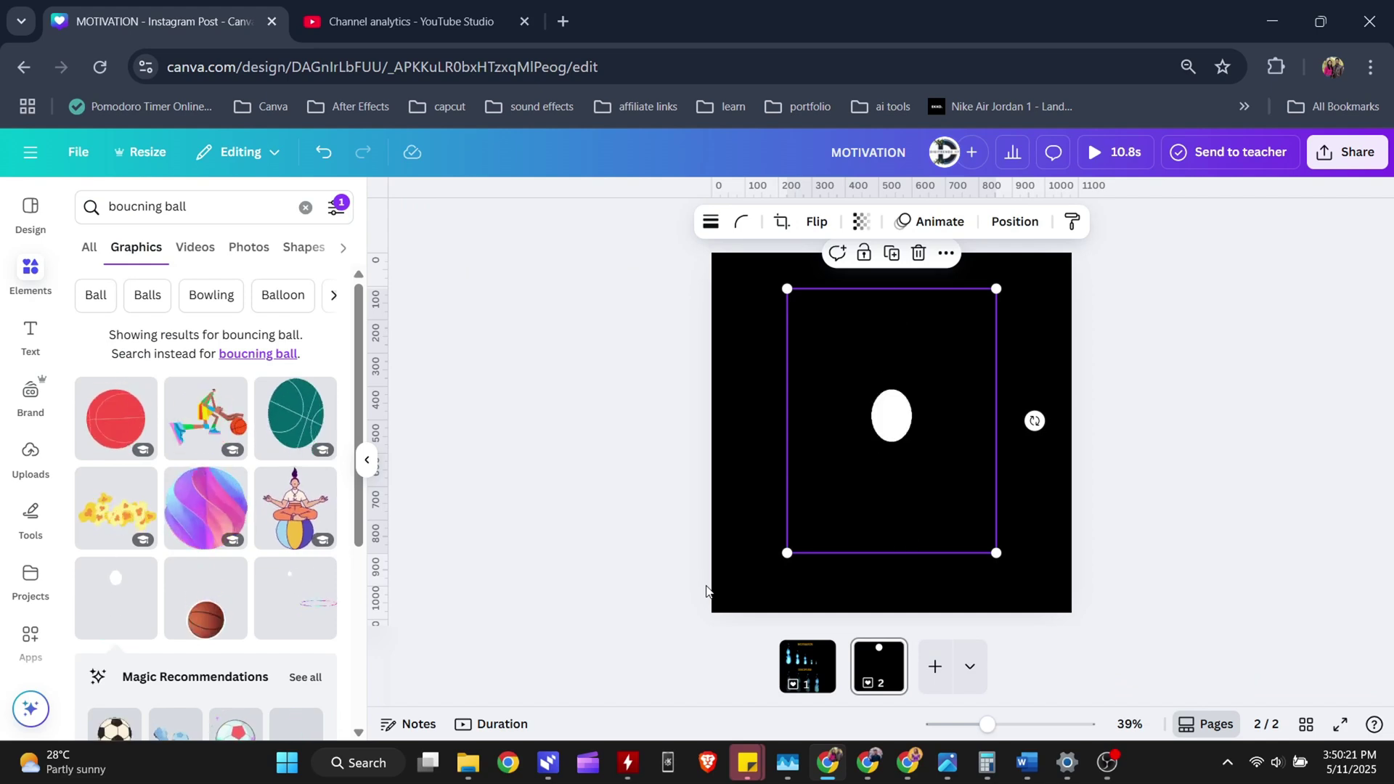
# Change page 2's background behind the bouncing ball to bright green from the brand palette
pyautogui.click(768, 416)
pyautogui.click(771, 222)
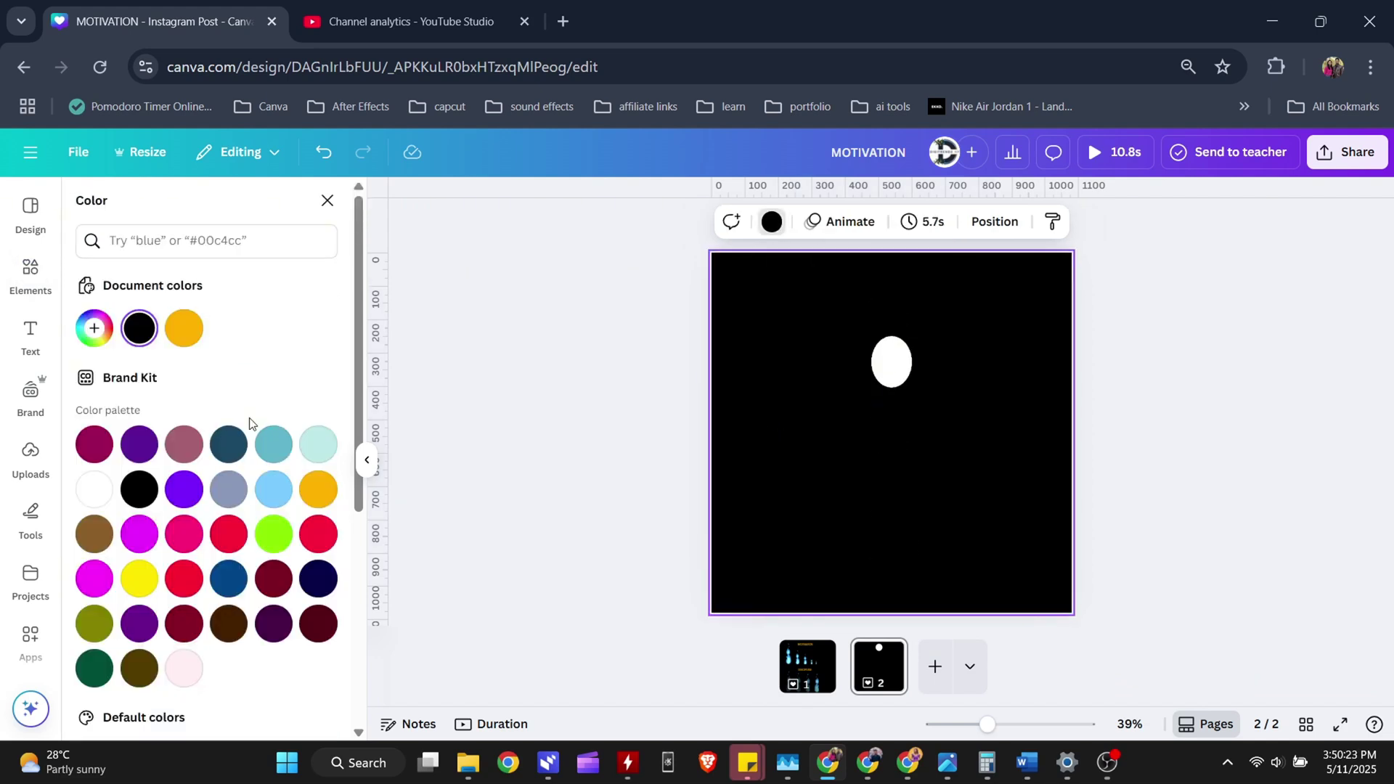
pyautogui.click(274, 534)
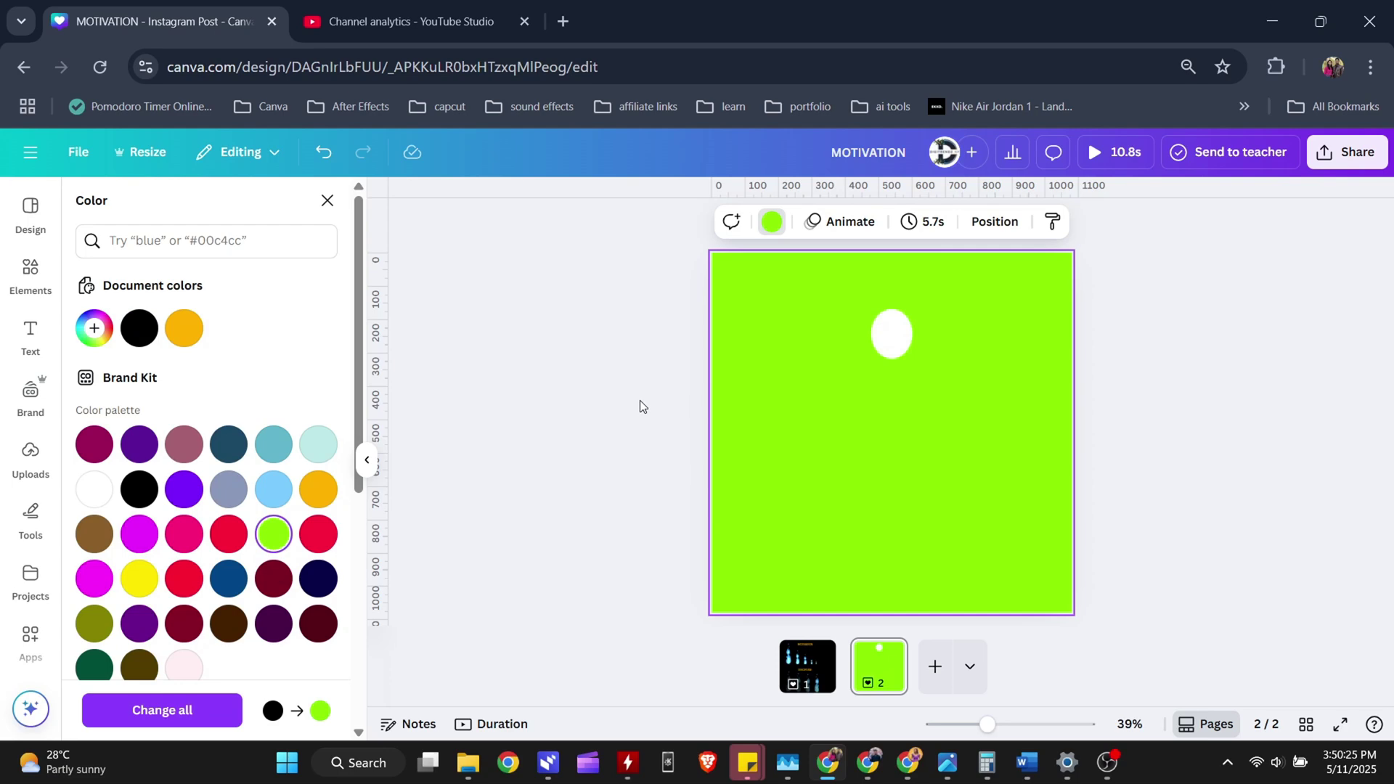
pyautogui.click(638, 399)
# Add a new page after page 2 and set its background to black
pyautogui.click(934, 667)
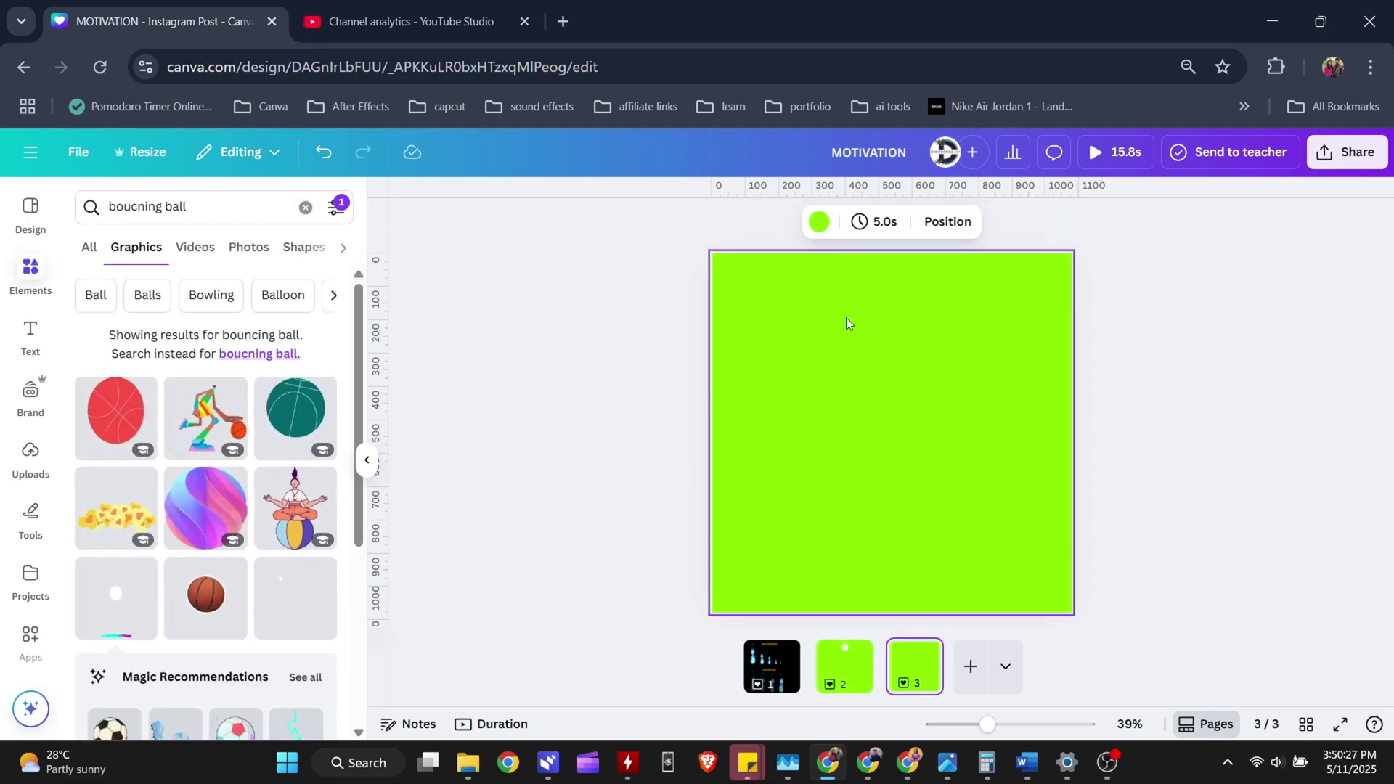
pyautogui.click(819, 222)
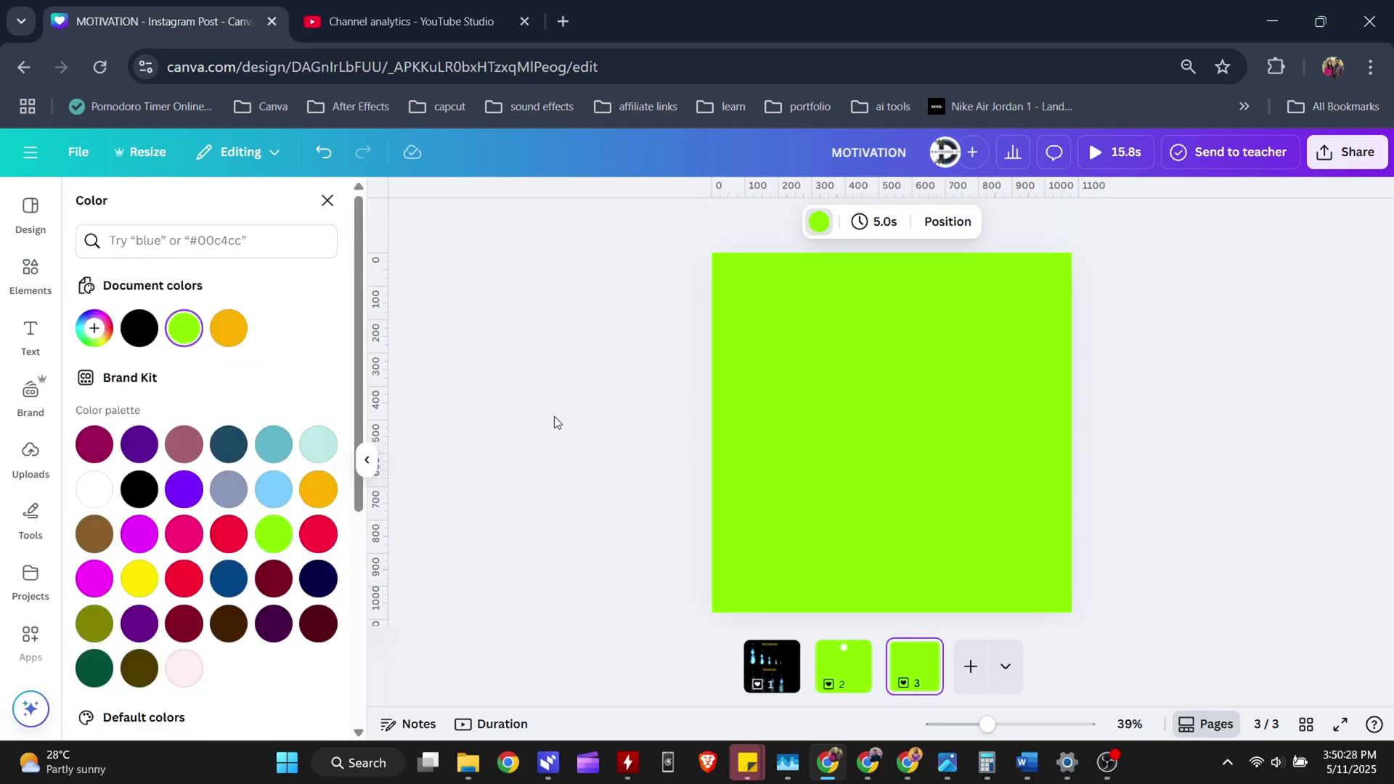
pyautogui.click(135, 491)
pyautogui.click(647, 426)
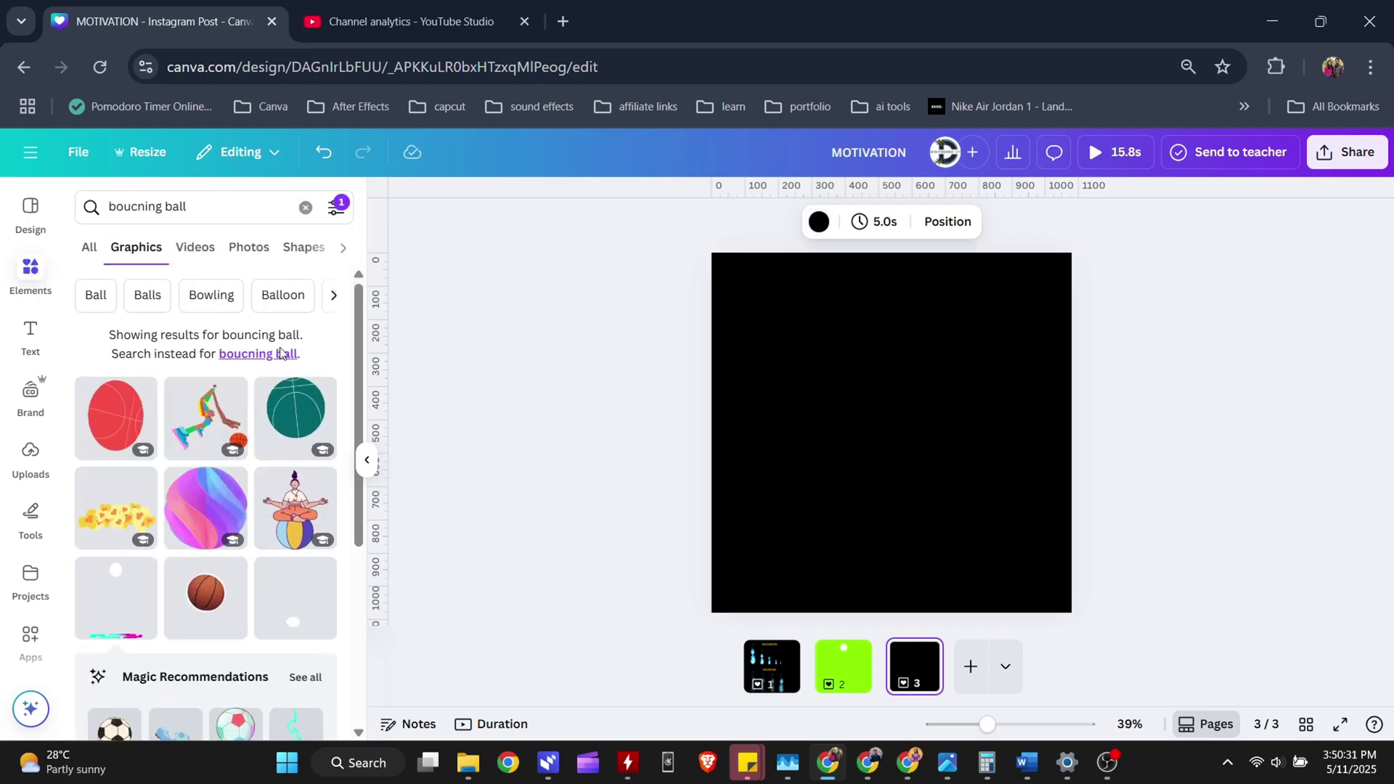
# Add a heading to the black page and replace its text with "CANVA"
pyautogui.click(37, 333)
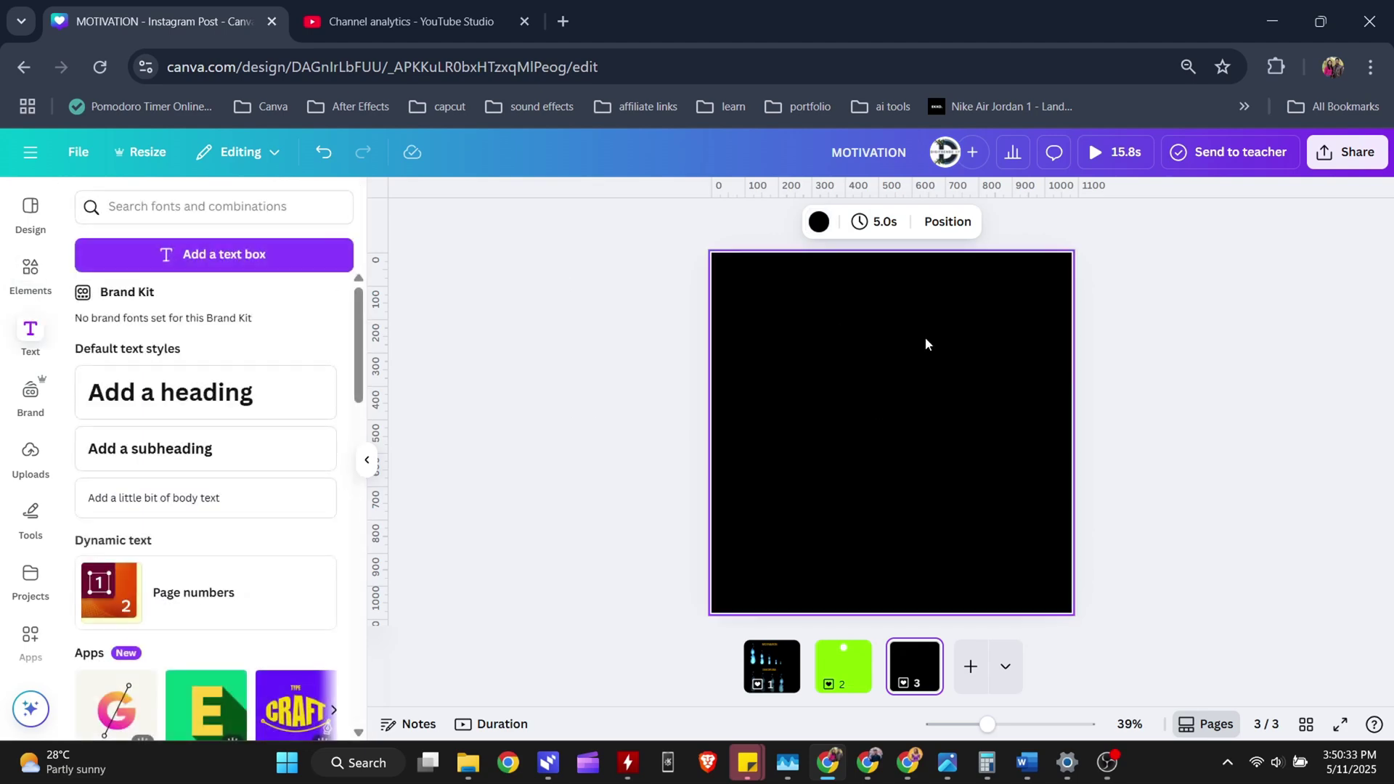
pyautogui.click(206, 392)
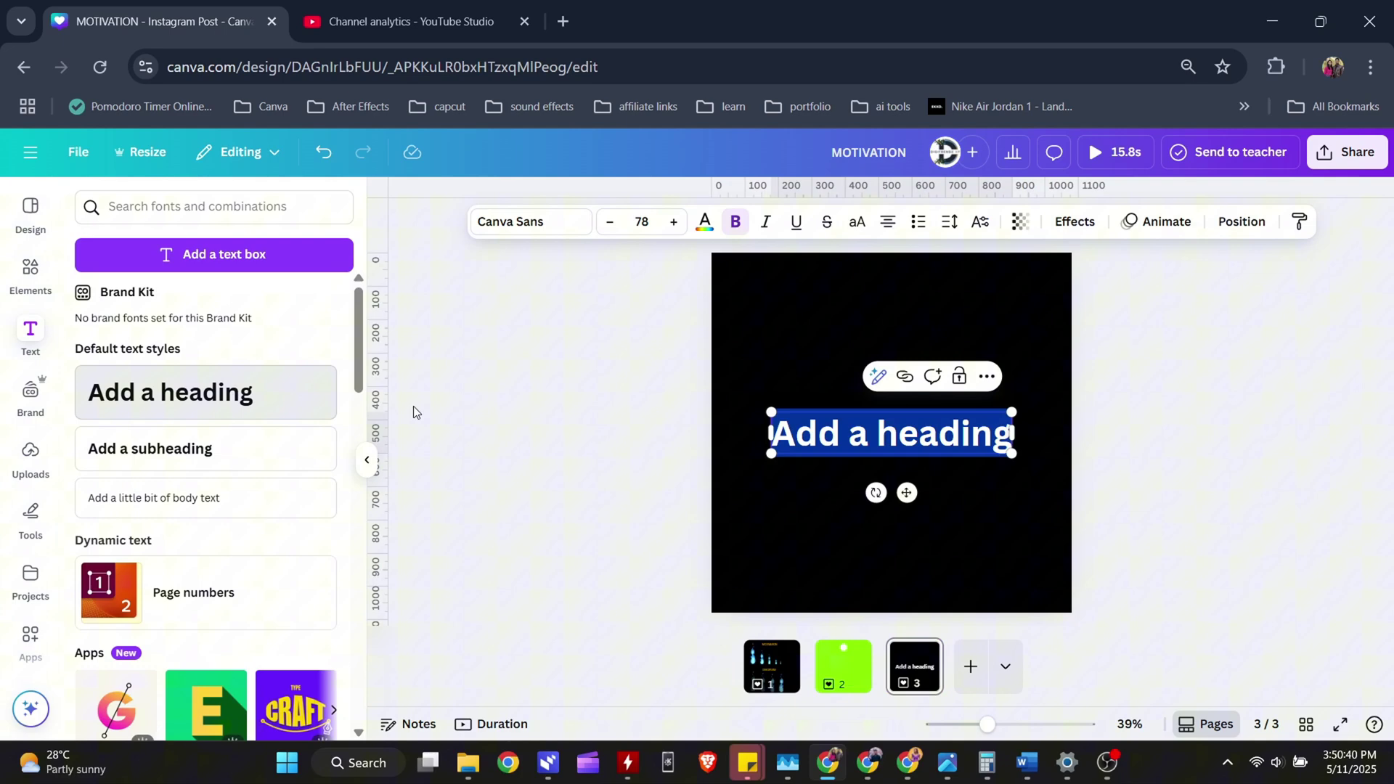
pyautogui.doubleClick(844, 431)
pyautogui.write('CANVa')
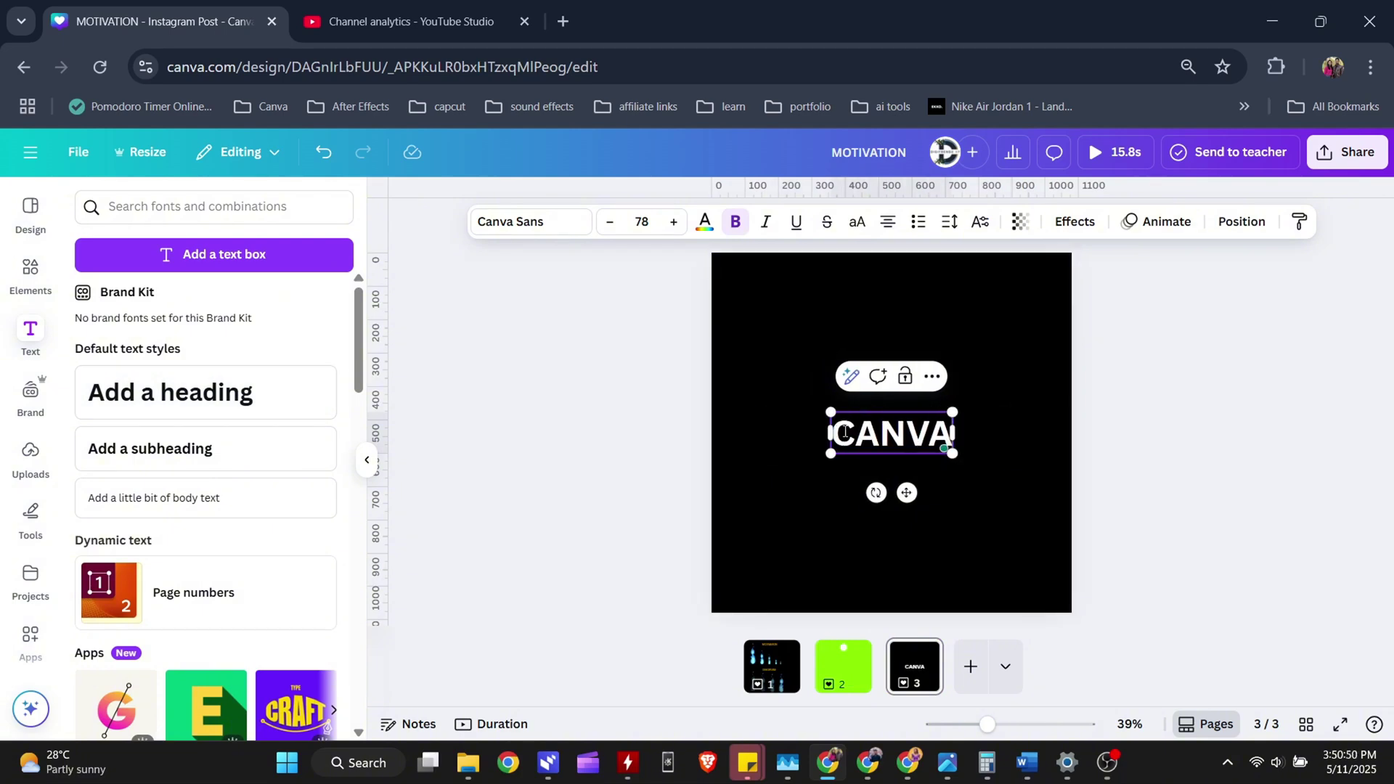
pyautogui.click(987, 480)
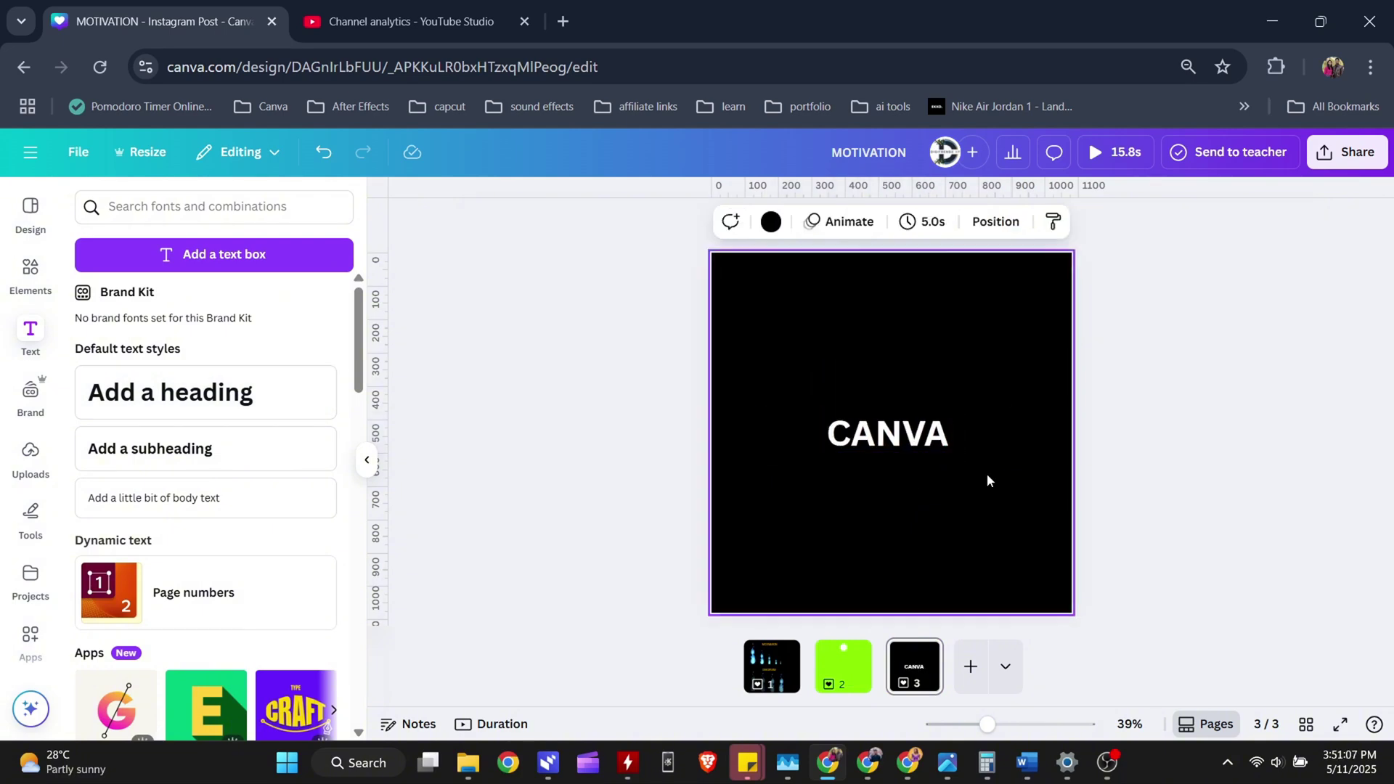
# Duplicate the CANVA heading into separate "X" and "CAPCUT" text boxes, arranged on one line as CANVA X CAPCUT
pyautogui.click(915, 438)
pyautogui.moveTo(915, 437); pyautogui.dragTo(955, 434)
pyautogui.hotkey('ctrl', 'd')
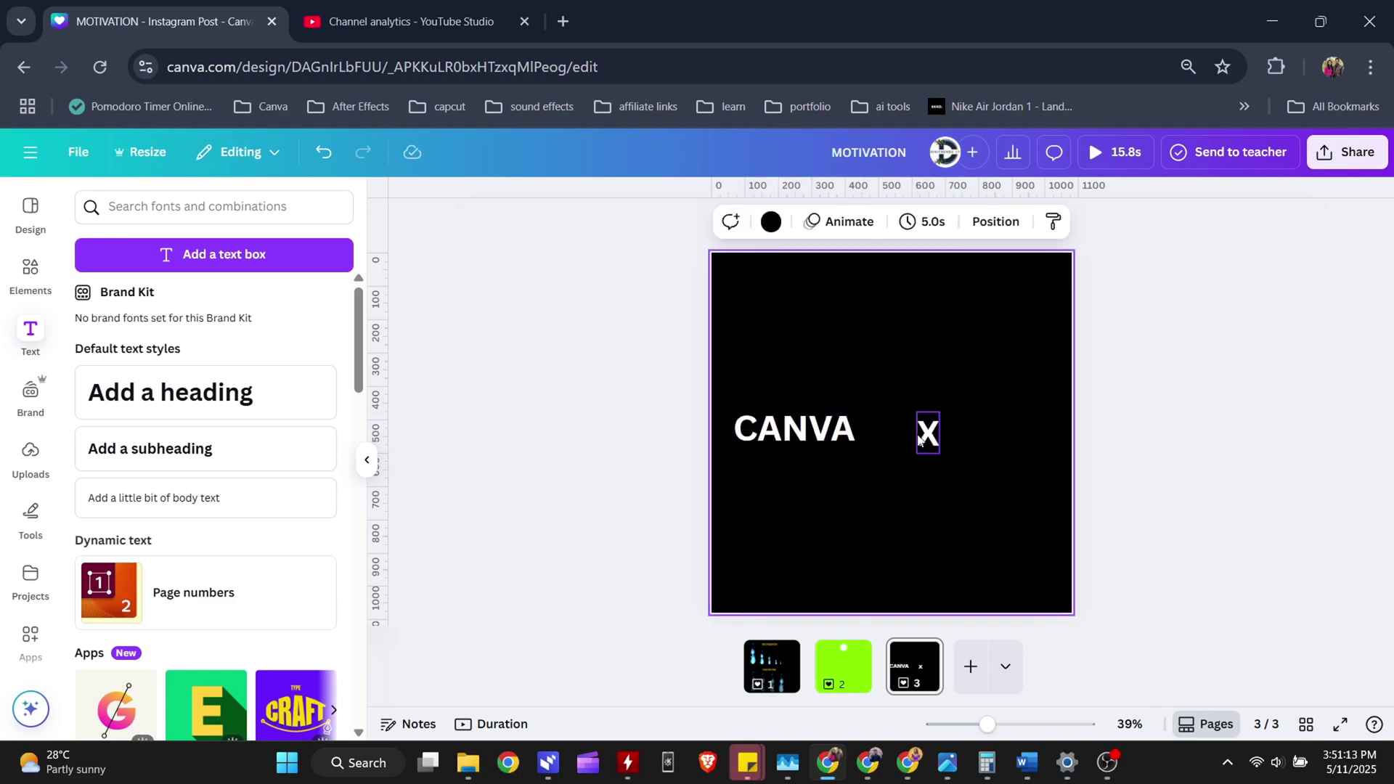
pyautogui.moveTo(924, 433); pyautogui.dragTo(952, 432)
pyautogui.hotkey('ctrl', 'd')
pyautogui.doubleClick(913, 428)
pyautogui.write('CAPCUT')
pyautogui.click(815, 460)
pyautogui.click(908, 492)
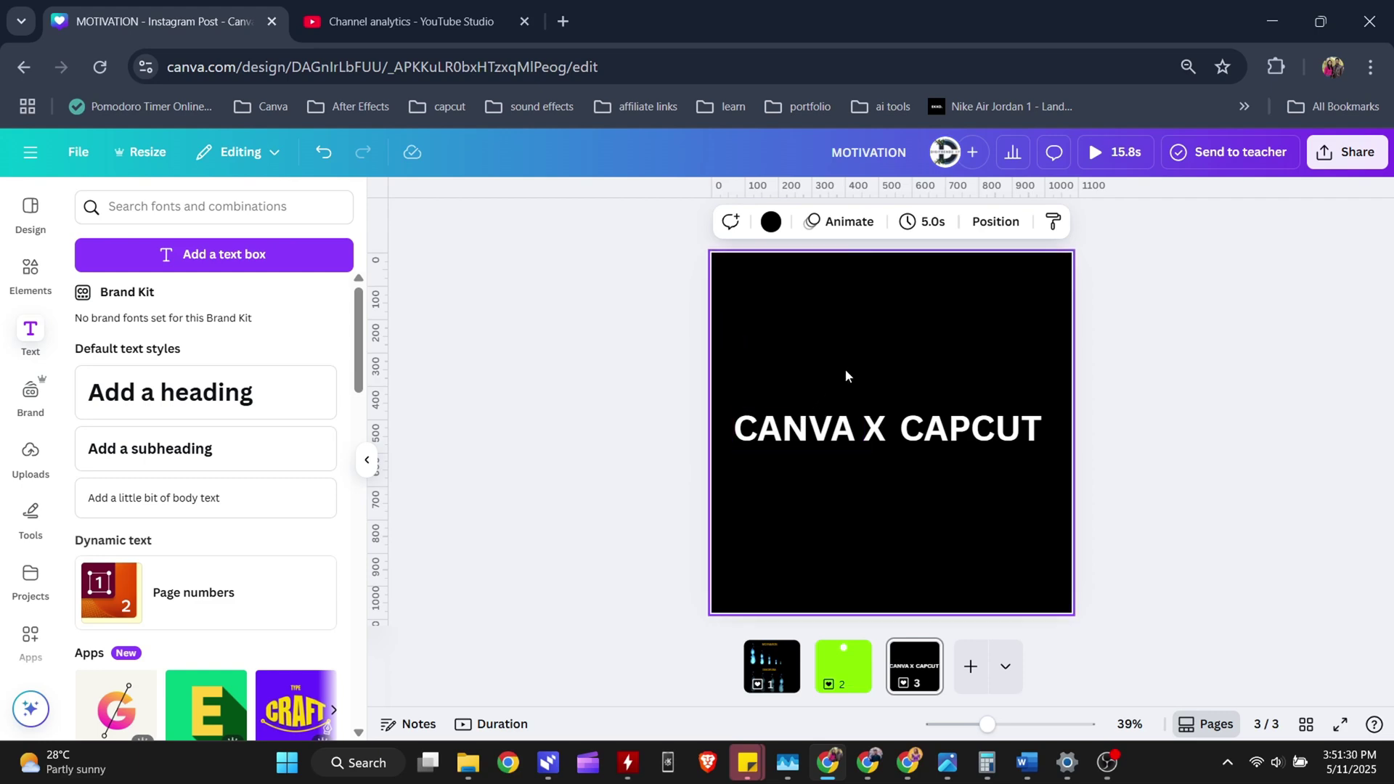
# Duplicate page 3 and apply the Hollow text effect to the word CANVA on the copy
pyautogui.click(794, 436)
pyautogui.rightClick(914, 664)
pyautogui.click(991, 369)
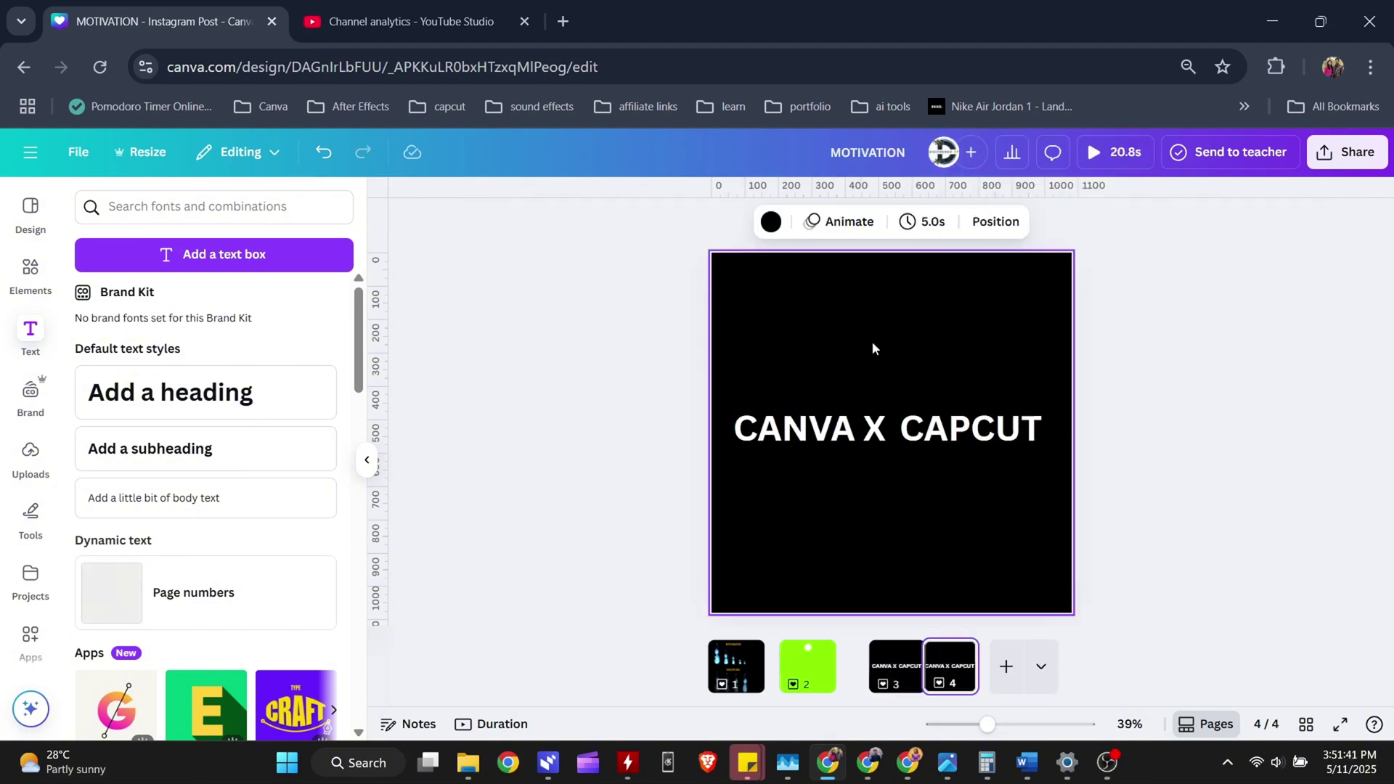
pyautogui.click(804, 424)
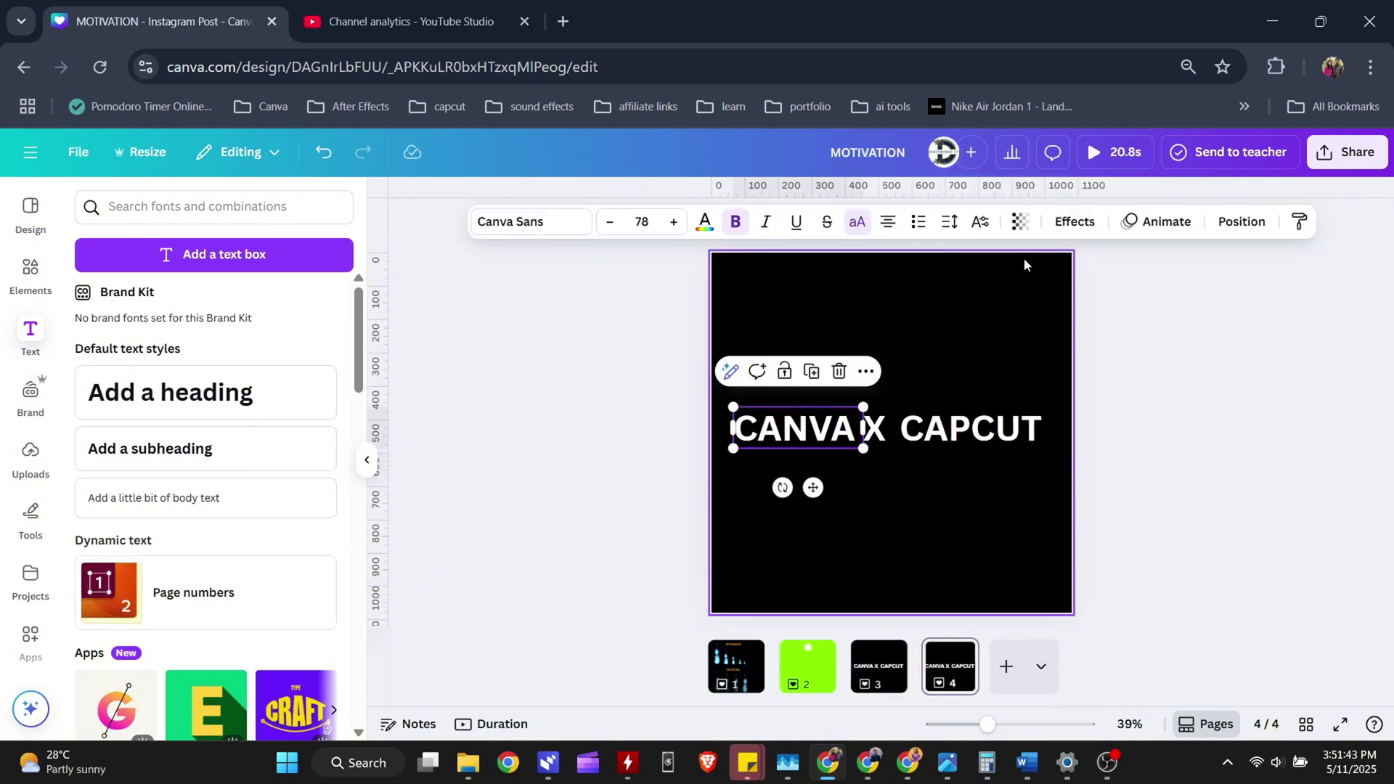
pyautogui.click(1073, 221)
pyautogui.click(116, 407)
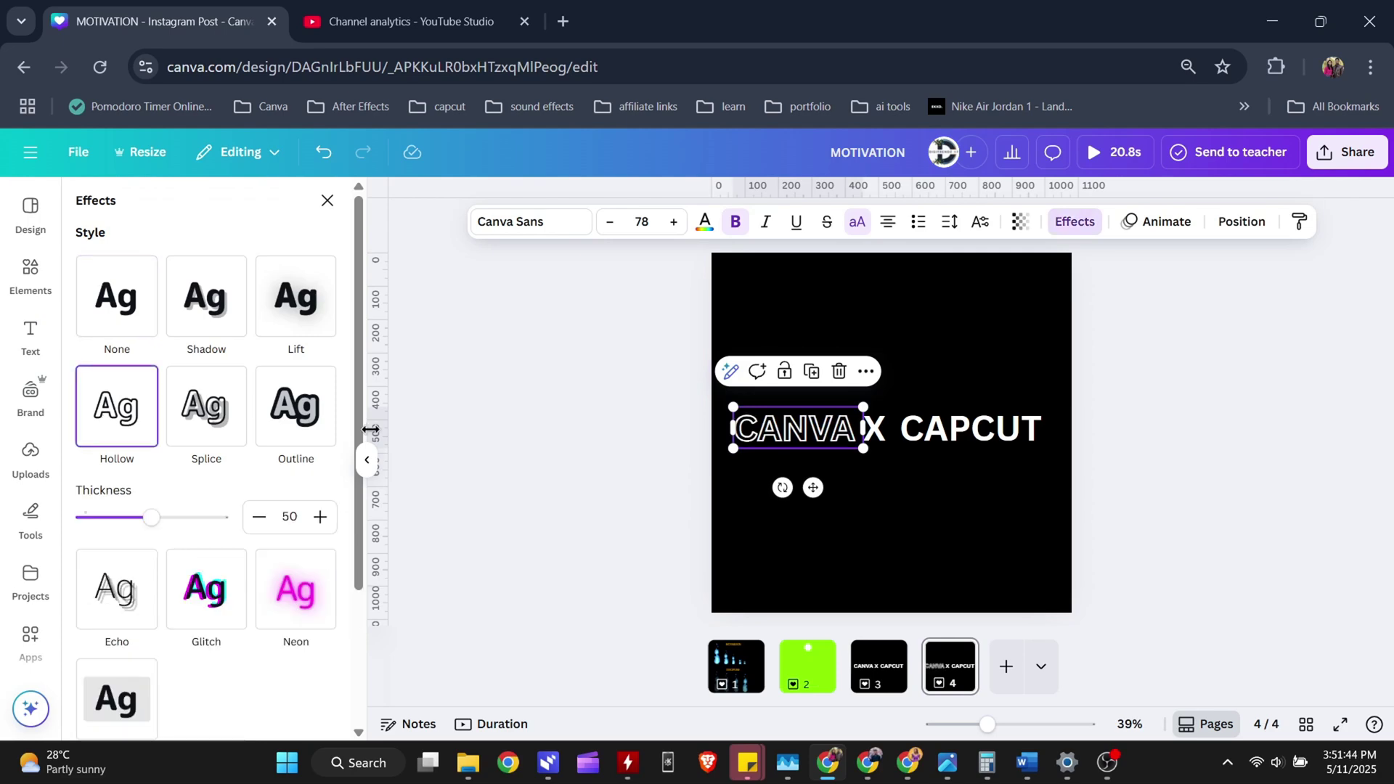
# Duplicate page 4 and, on the copy, set the effect of CANVA to None and of X to Hollow
pyautogui.rightClick(951, 678)
pyautogui.click(1016, 368)
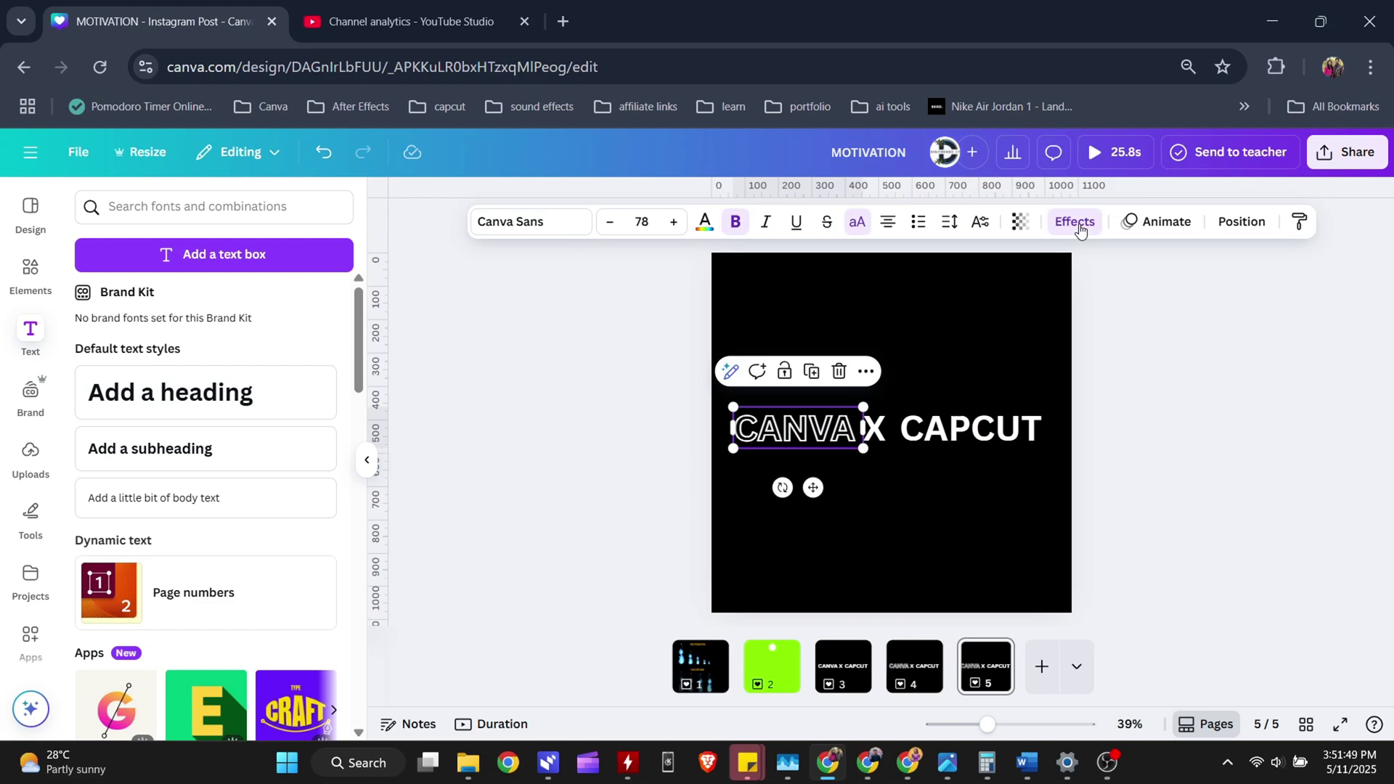
pyautogui.click(787, 437)
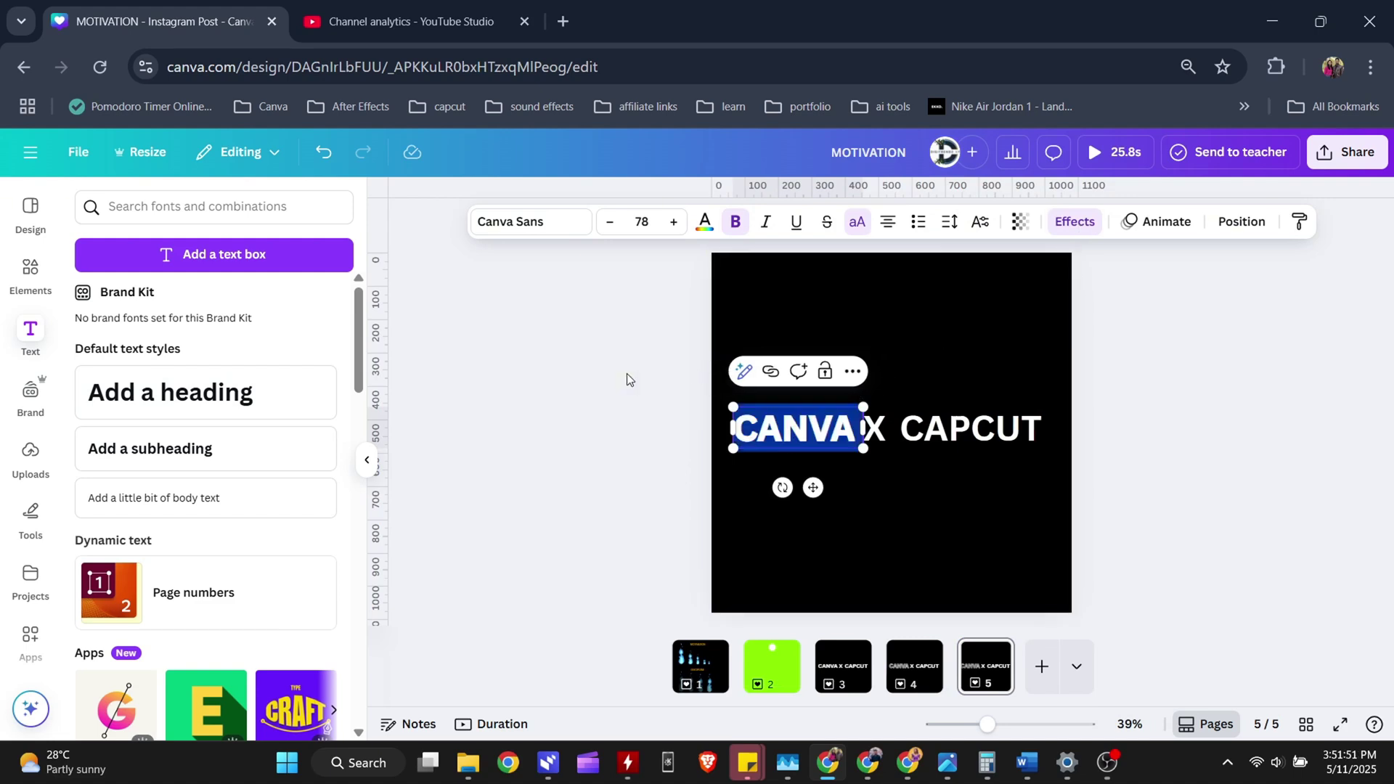
pyautogui.click(626, 379)
pyautogui.click(791, 430)
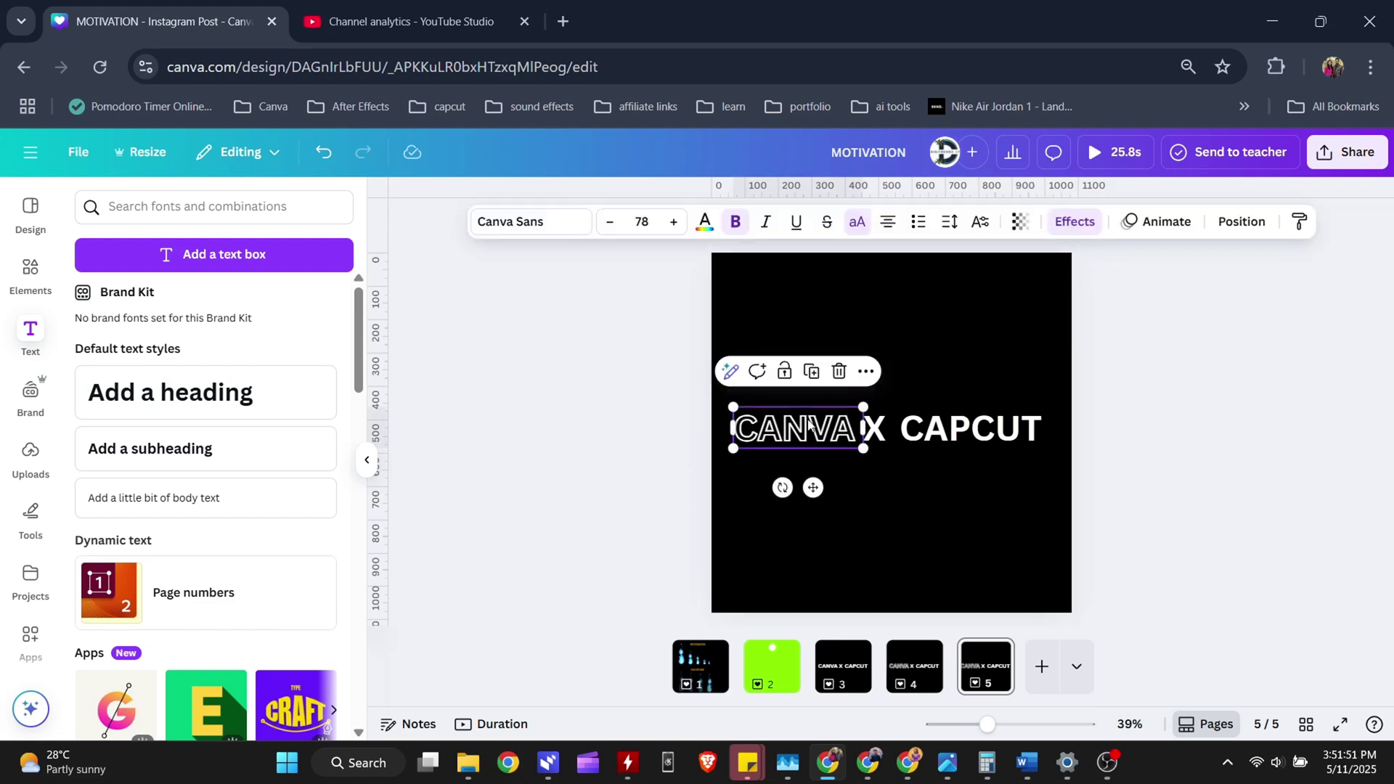
pyautogui.click(1074, 223)
pyautogui.click(116, 296)
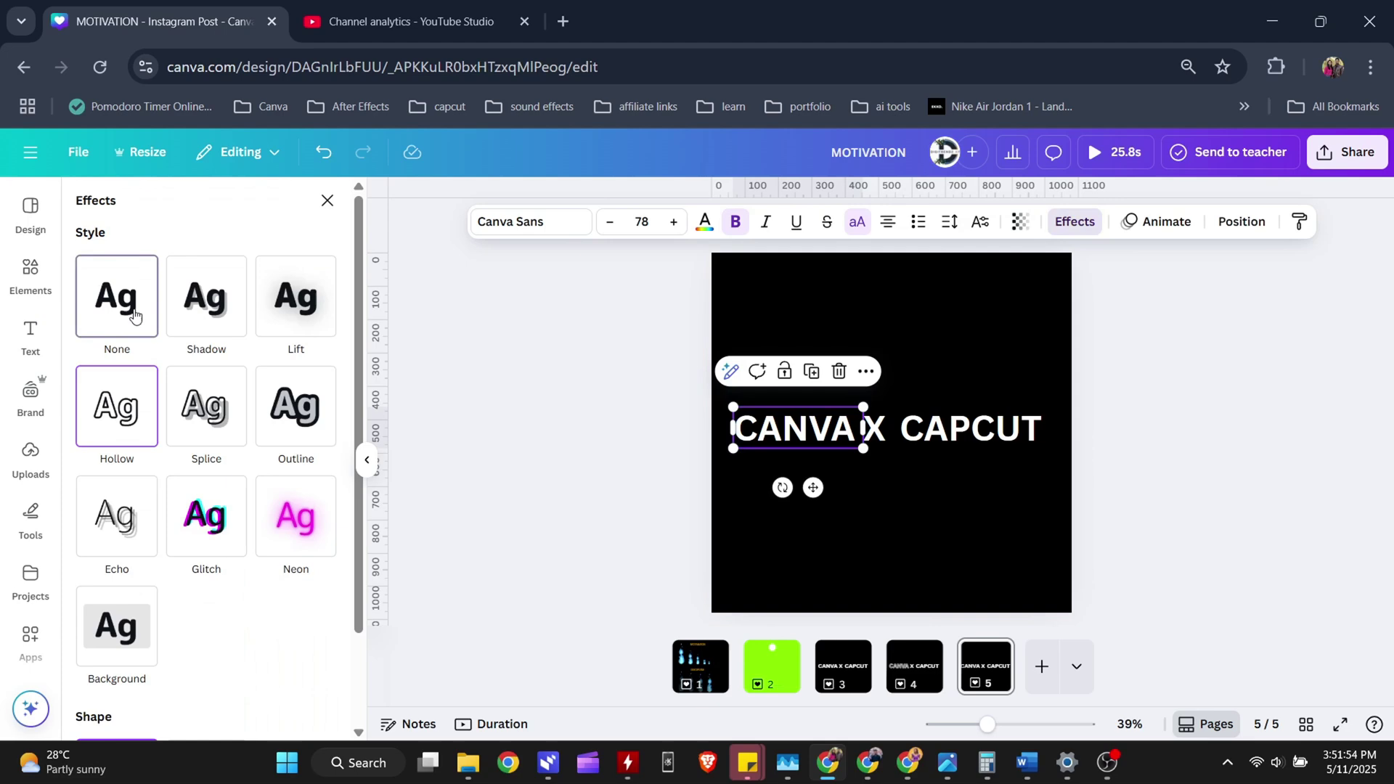
pyautogui.click(878, 433)
pyautogui.click(116, 406)
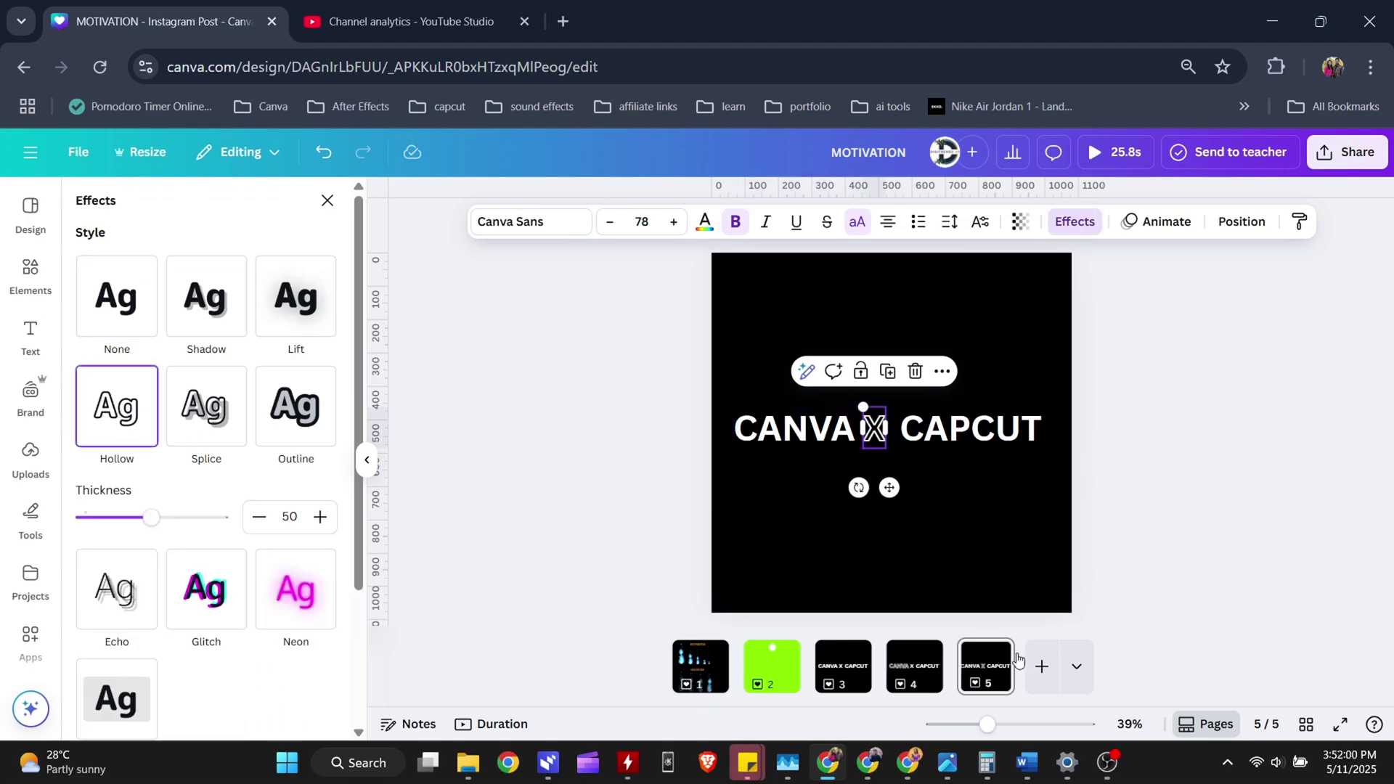
# Duplicate page 5 and, on the copy, set the effect of X to None and of CAPCUT to Hollow
pyautogui.rightClick(991, 675)
pyautogui.click(1038, 373)
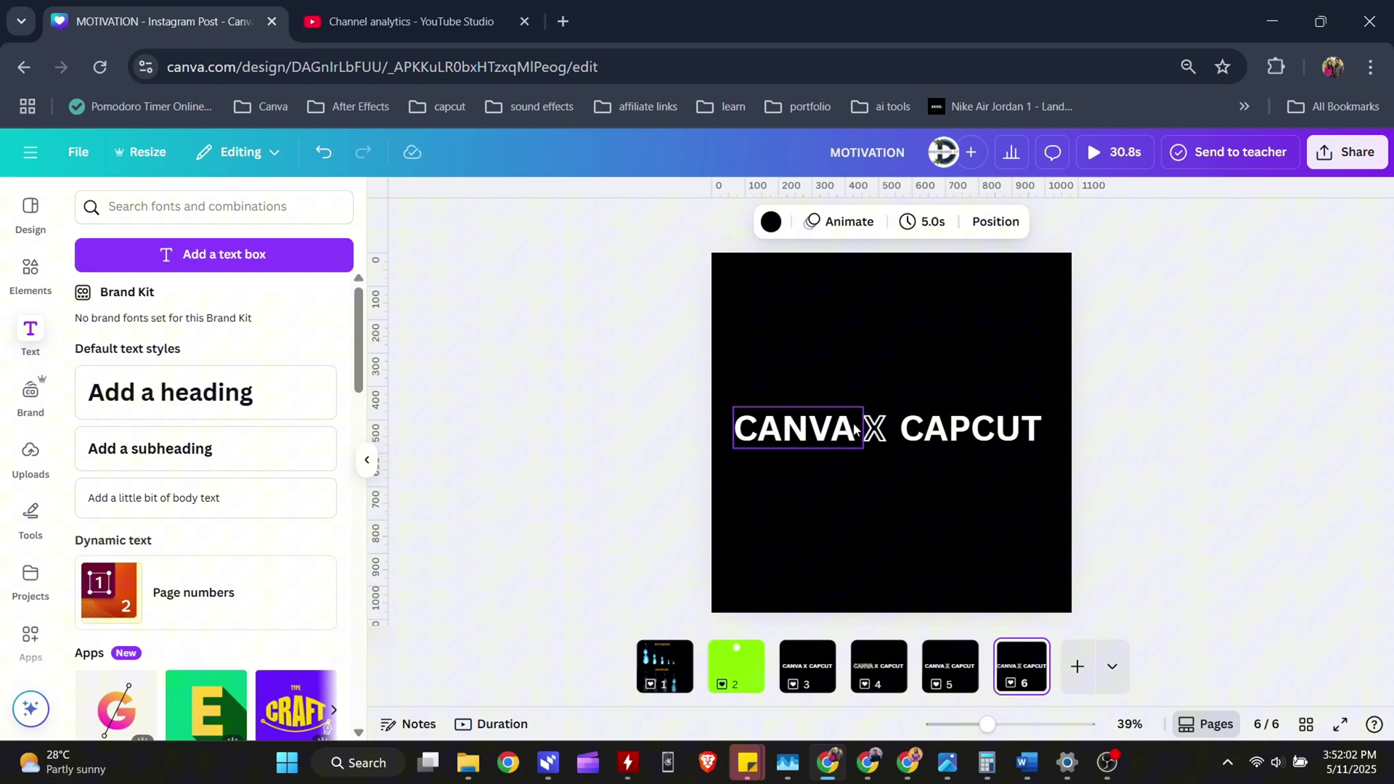
pyautogui.click(875, 433)
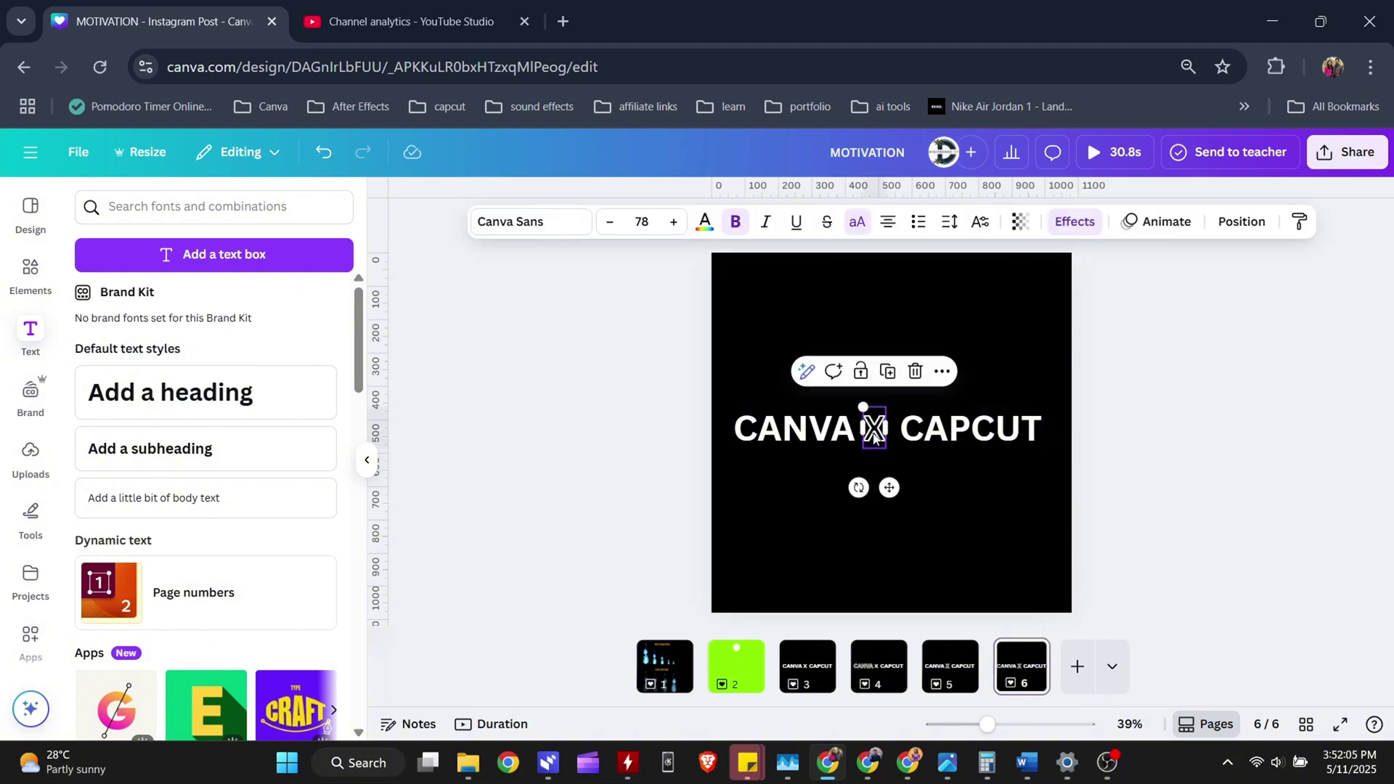
pyautogui.click(1089, 227)
pyautogui.click(972, 429)
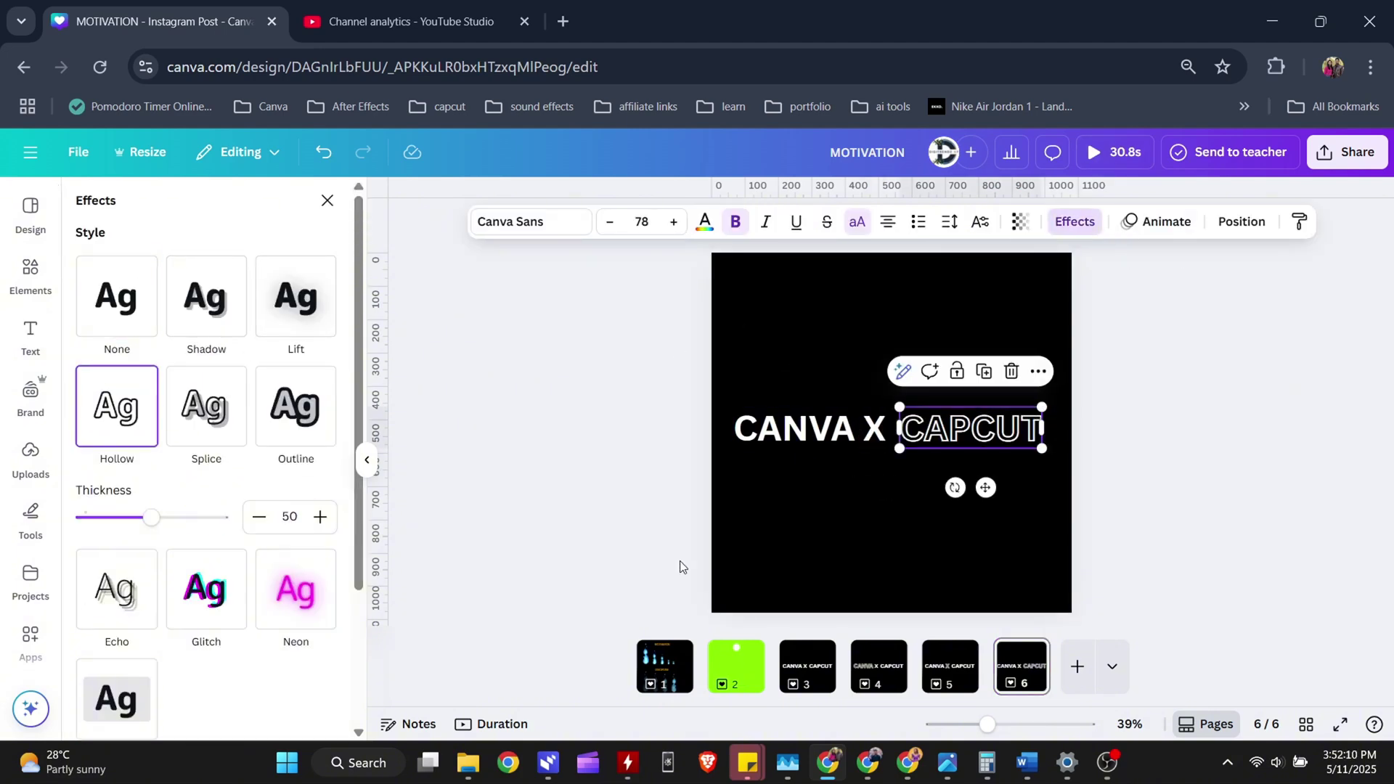
# Download only page 2, the green-screen ball animation, as an MP4 video
pyautogui.click(1363, 169)
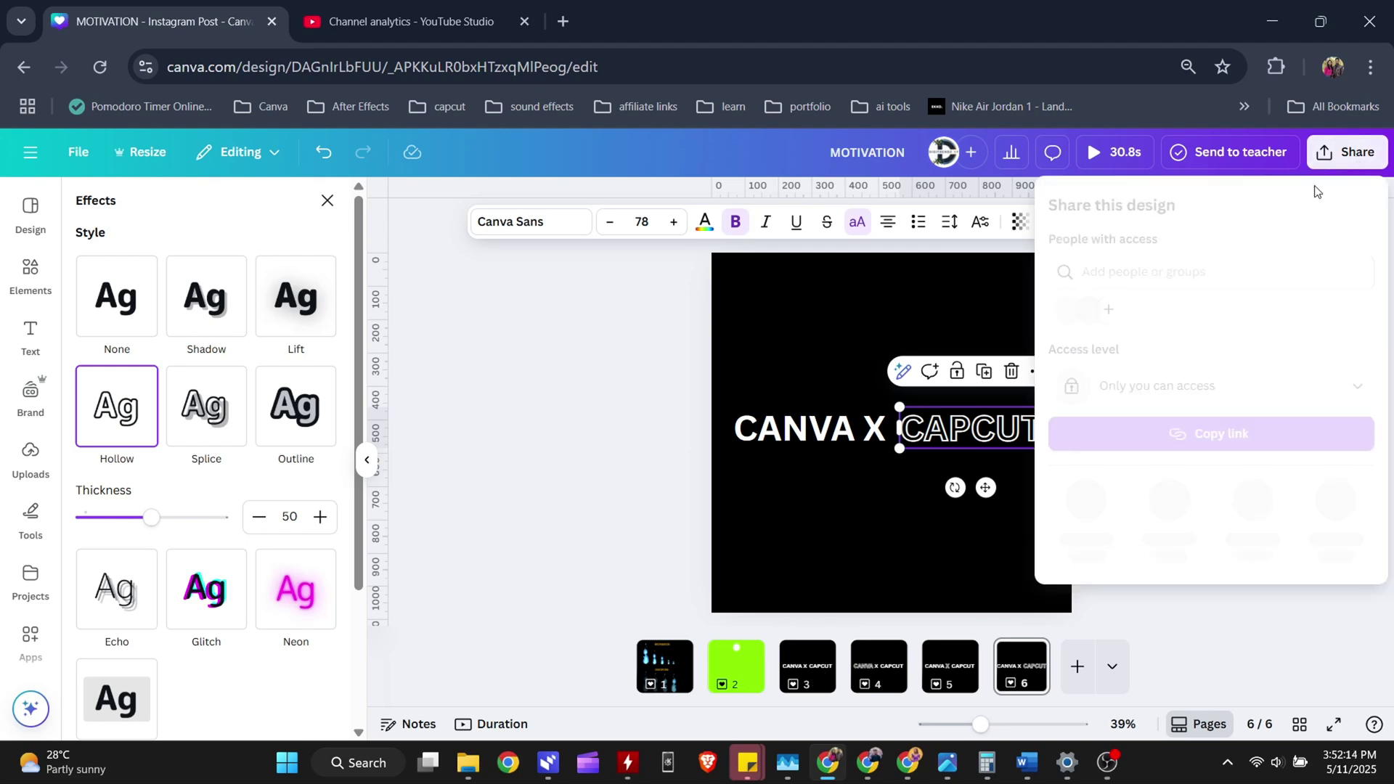
pyautogui.click(1084, 518)
pyautogui.click(1161, 439)
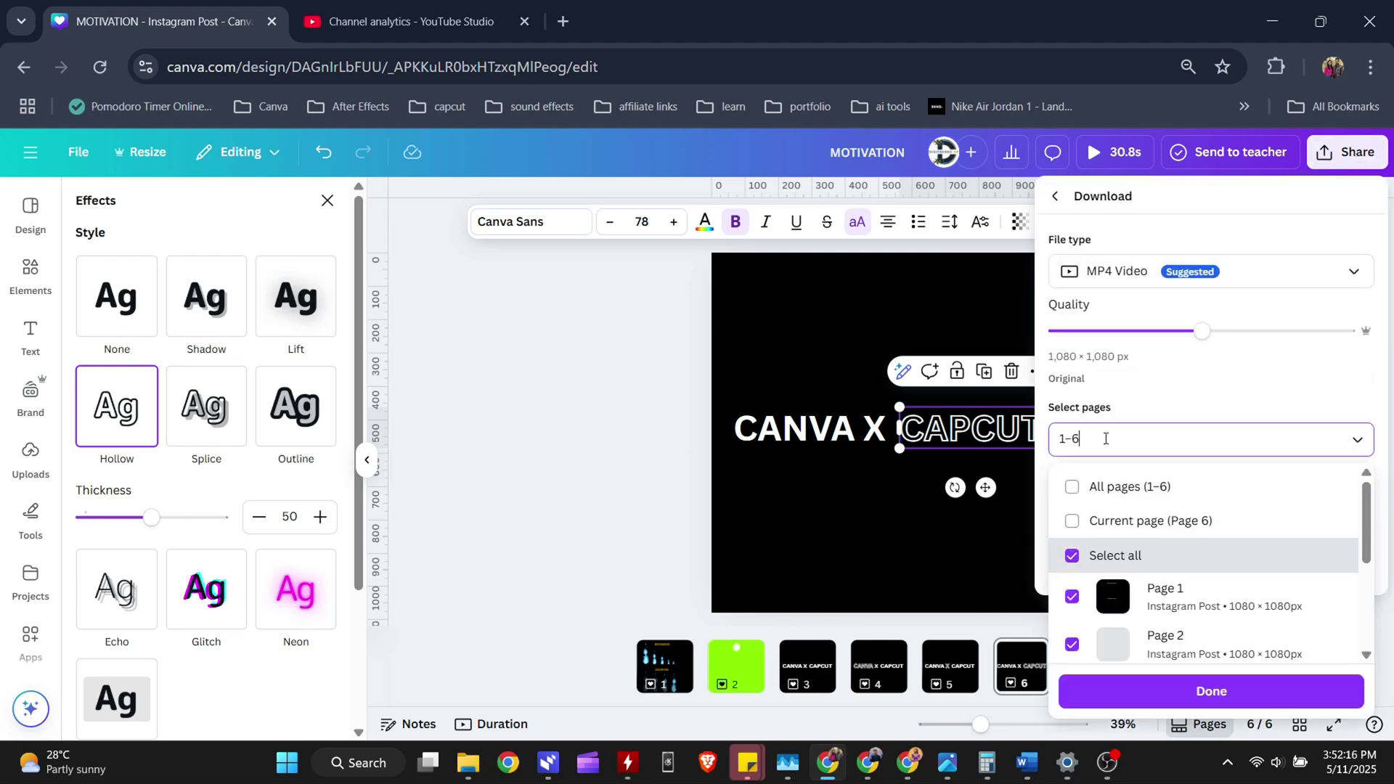
pyautogui.click(1141, 524)
pyautogui.click(1142, 523)
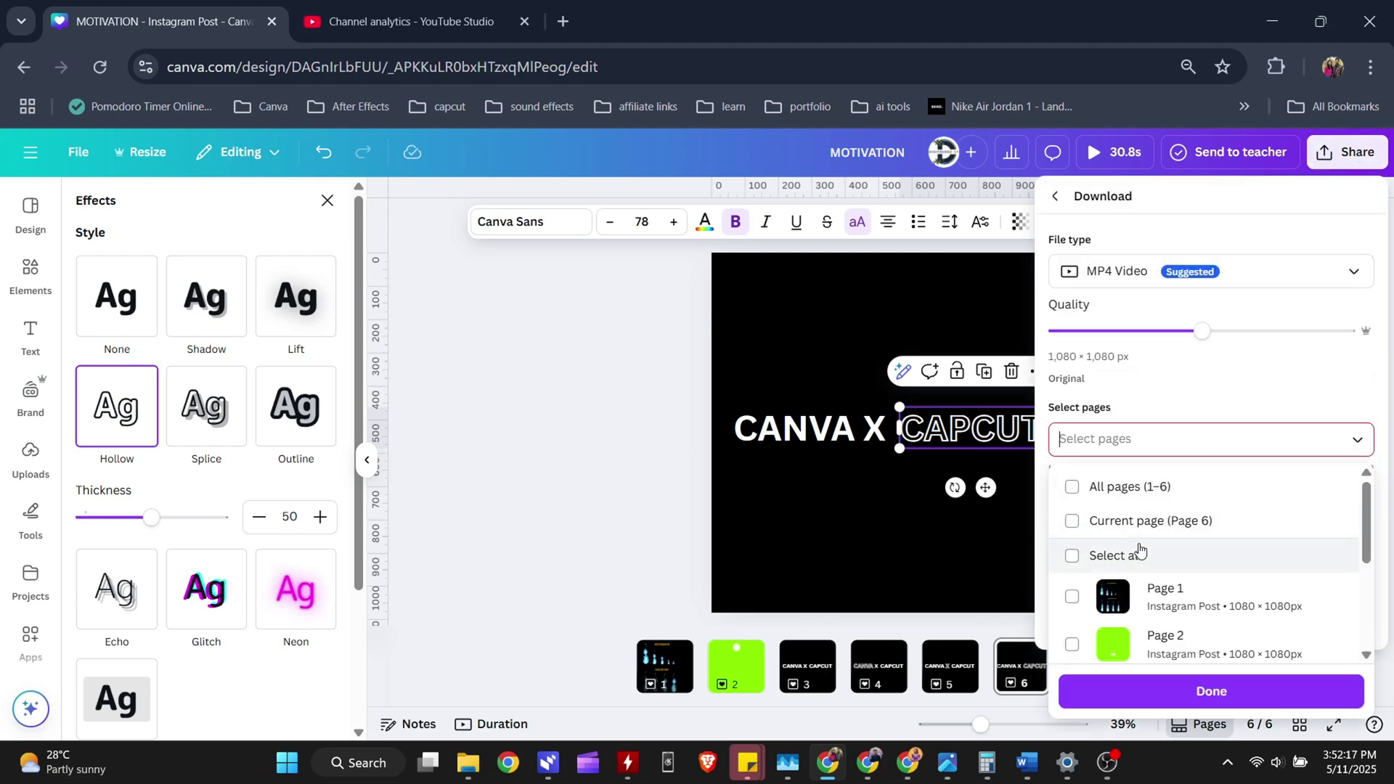
pyautogui.click(1151, 644)
pyautogui.click(1176, 690)
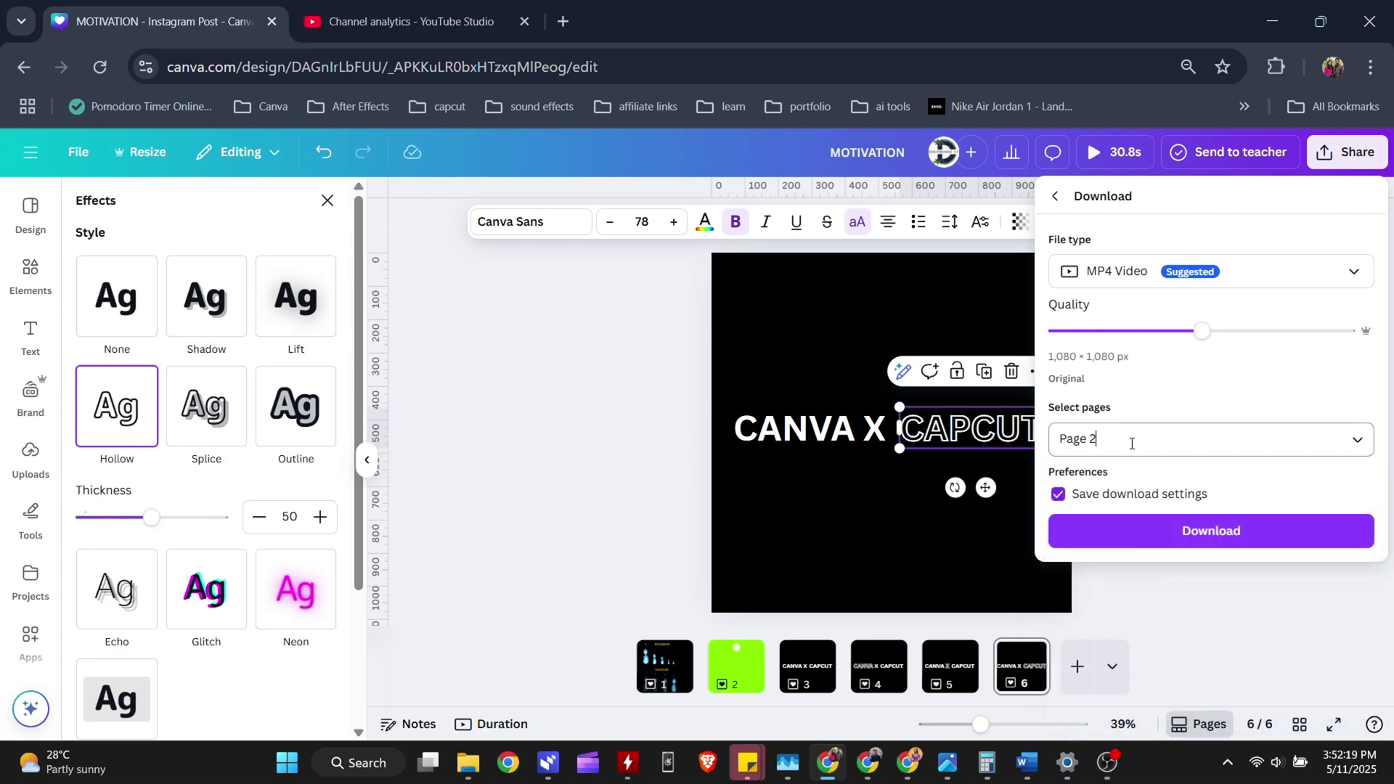
pyautogui.click(1133, 529)
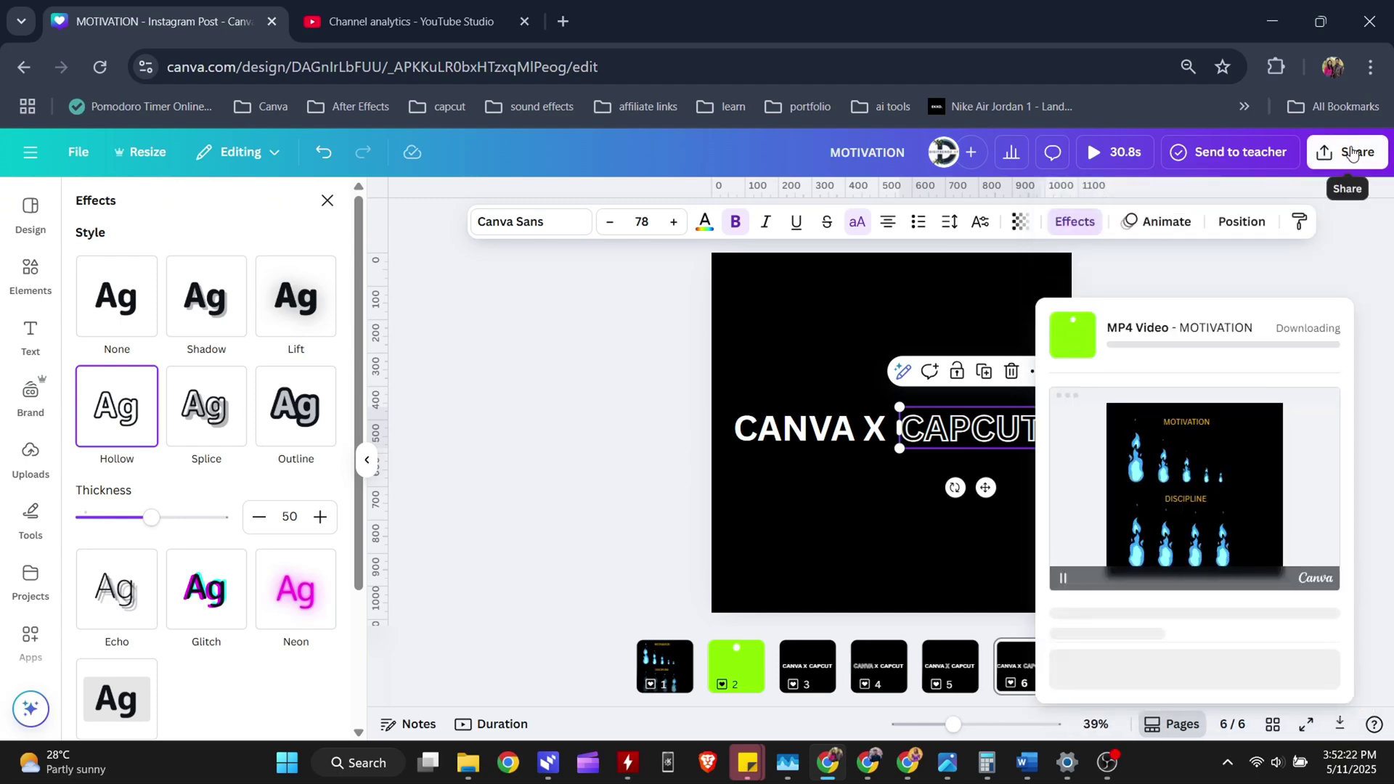
# Set up another download with page 2 deselected and only pages 3 to 6 selected
pyautogui.click(1346, 151)
pyautogui.click(1084, 512)
pyautogui.click(1147, 443)
pyautogui.scroll(-3, 1159, 501)
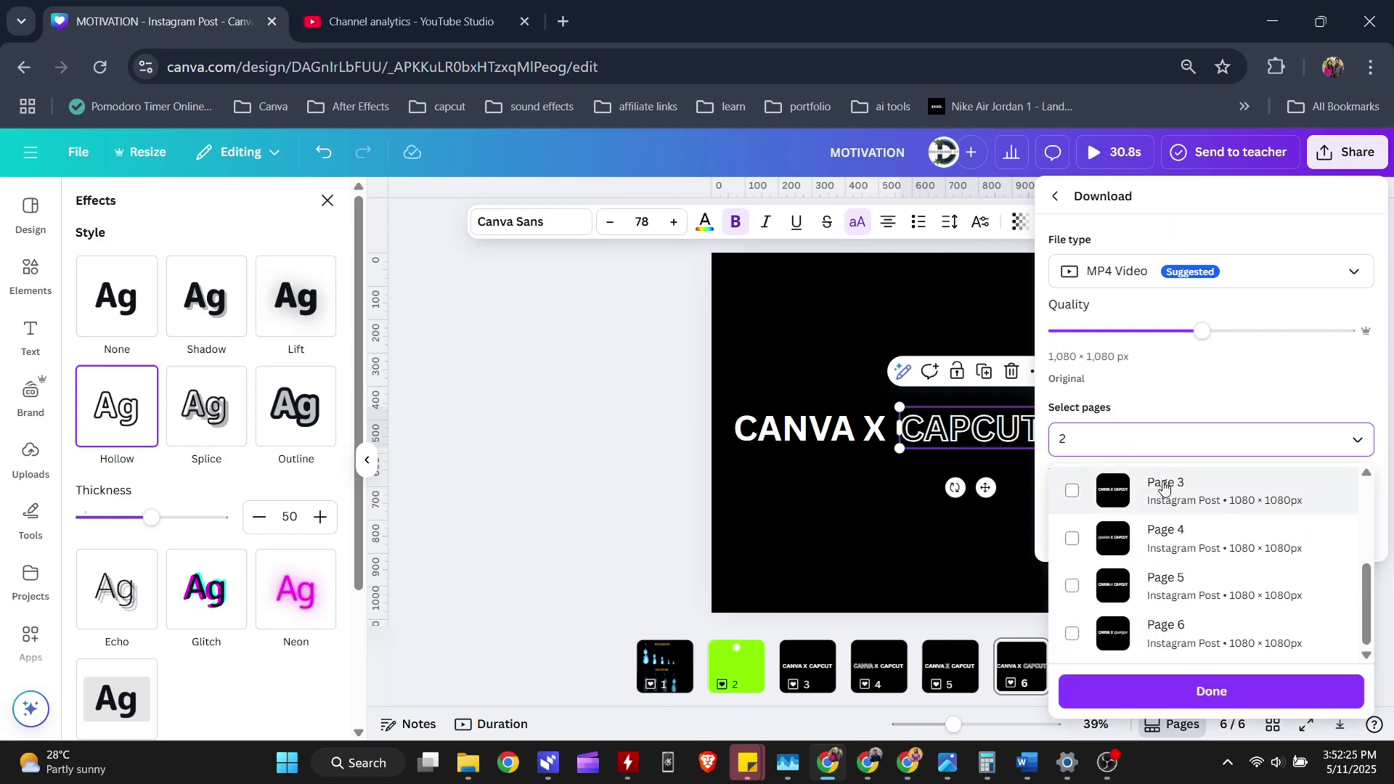
pyautogui.scroll(3, 1160, 491)
pyautogui.click(1072, 644)
pyautogui.scroll(-2, 1155, 583)
pyautogui.click(1161, 483)
pyautogui.click(1156, 532)
pyautogui.click(1165, 578)
pyautogui.click(1176, 624)
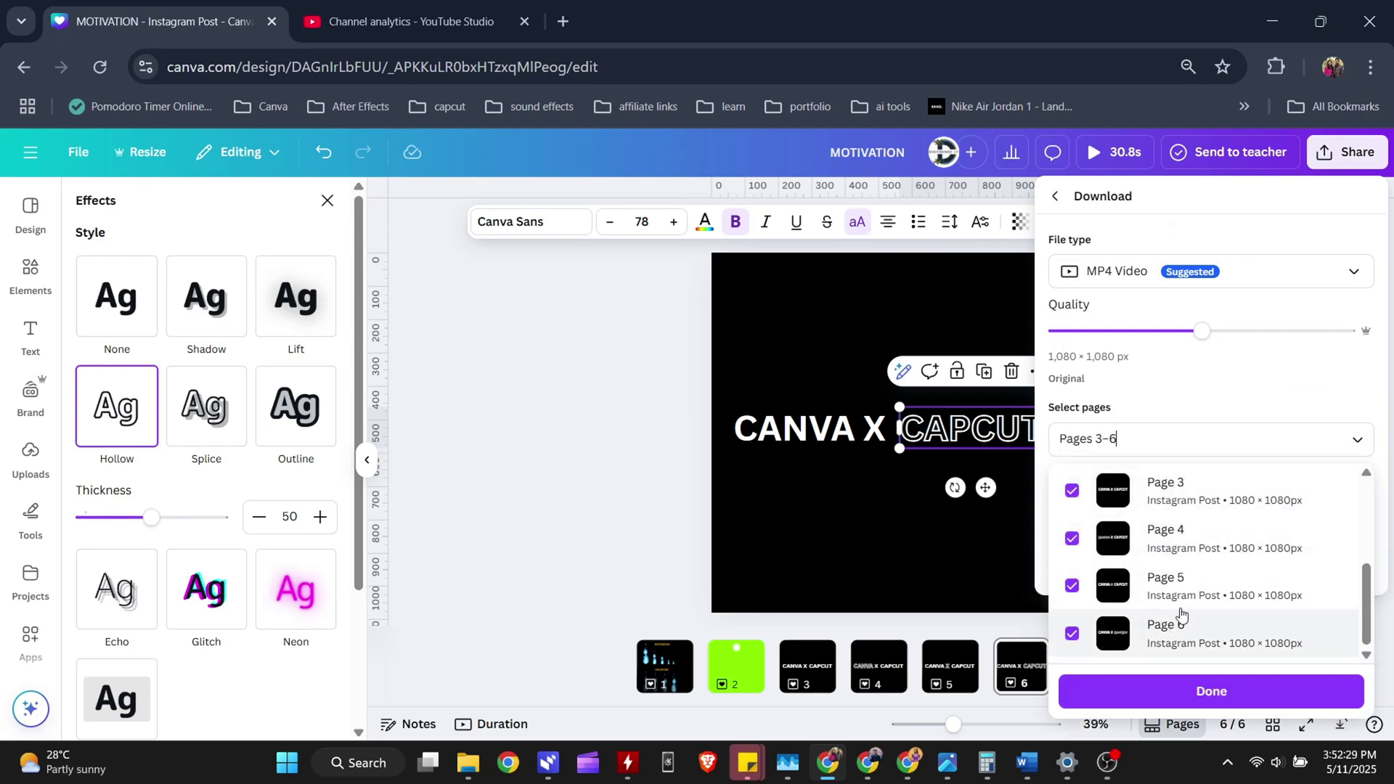
pyautogui.click(1207, 690)
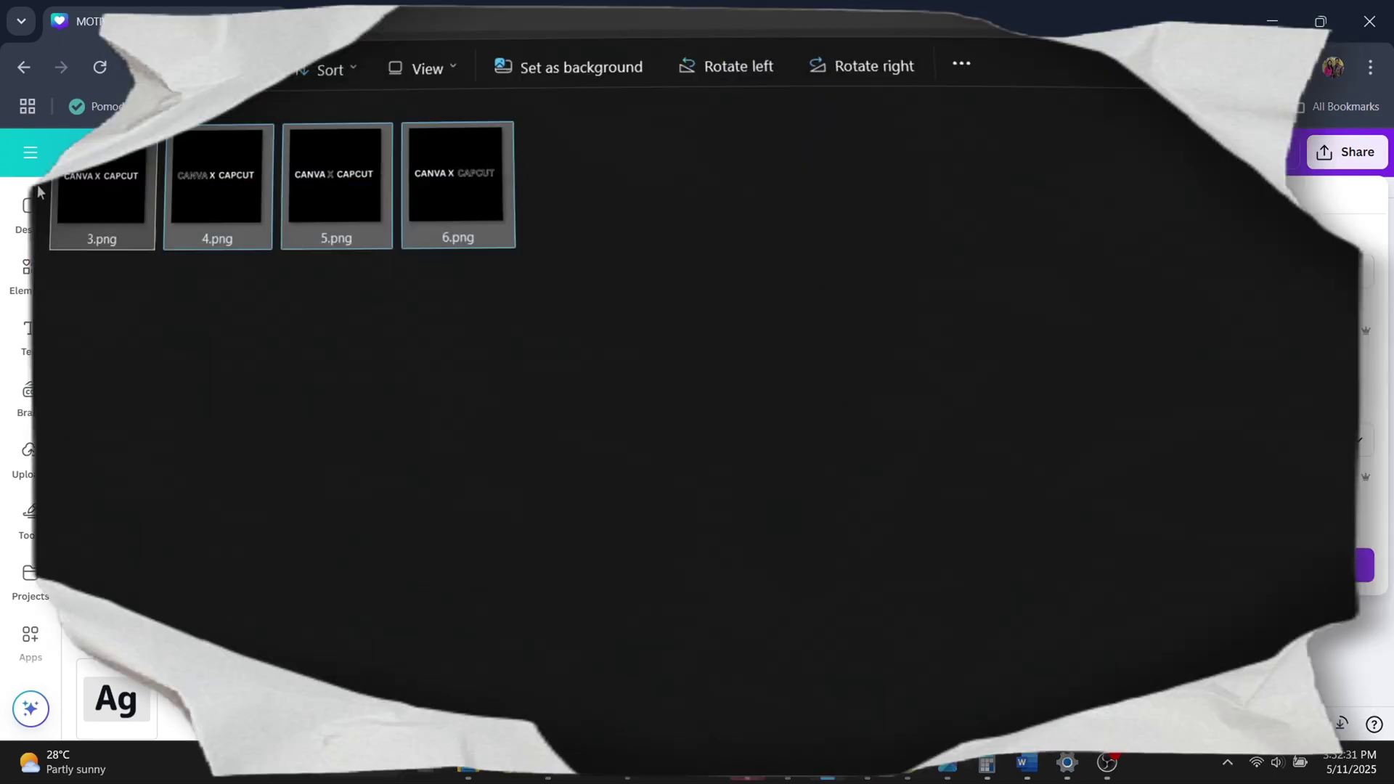
# Import the downloaded video and images into CapCut, and place 3.png at the timeline's start with MOTIVATION.mp4 on the track above
pyautogui.moveTo(40, 191); pyautogui.dragTo(1169, 783)
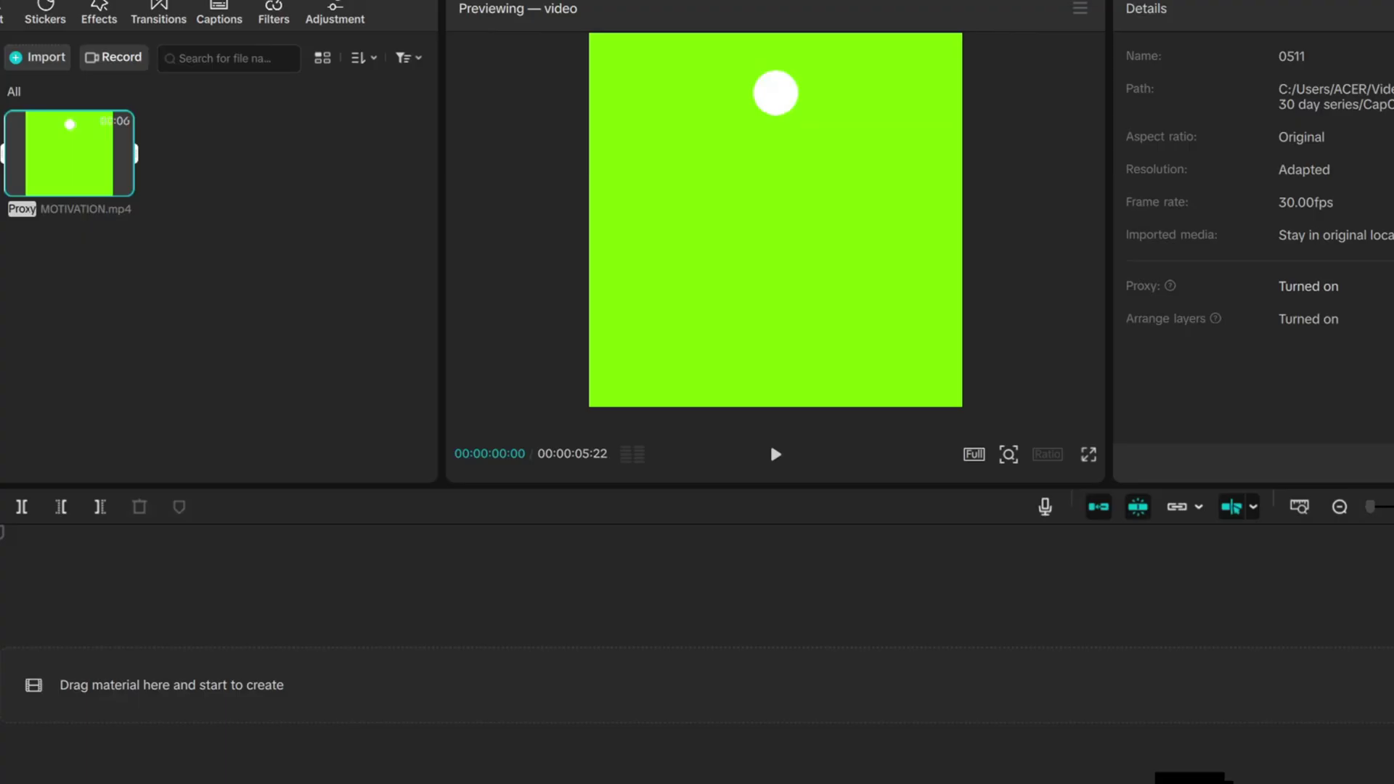
pyautogui.moveTo(1169, 783); pyautogui.dragTo(194, 241)
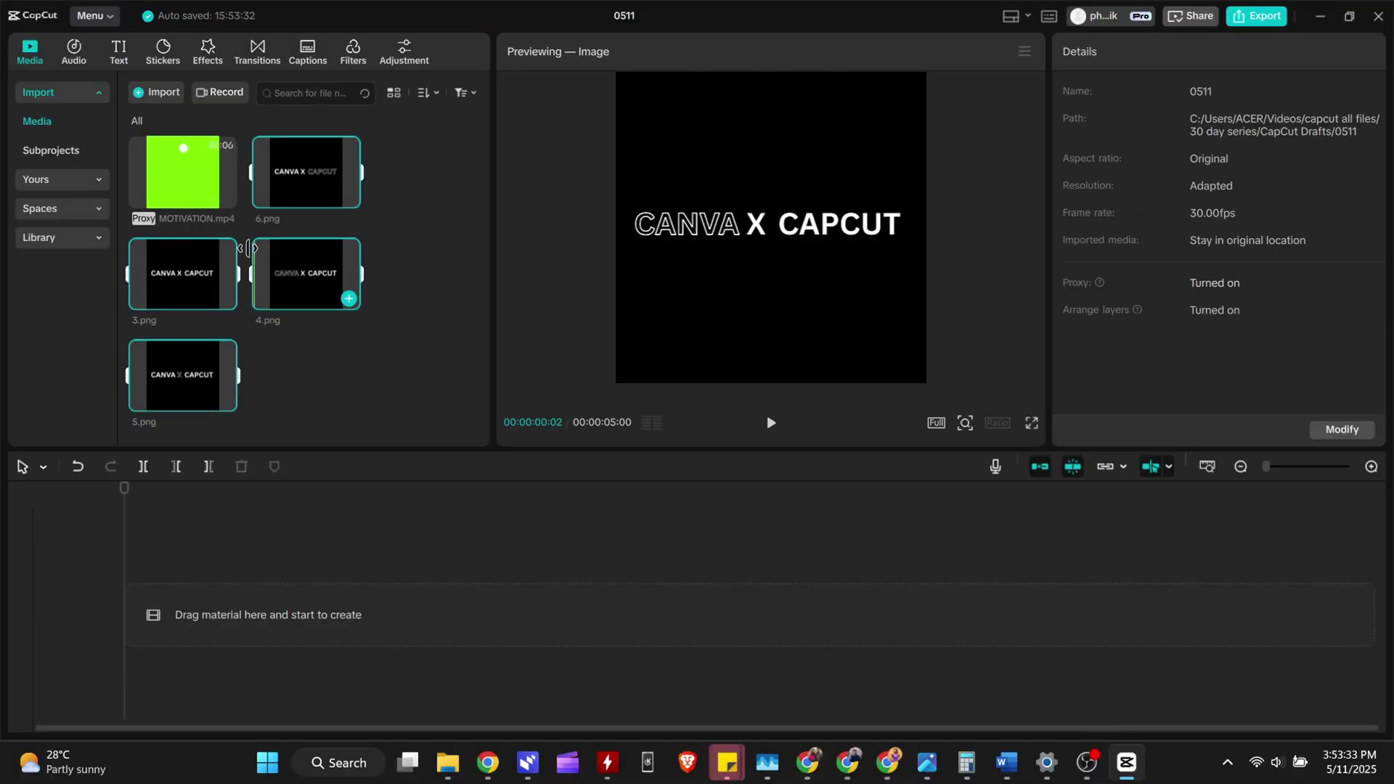
pyautogui.moveTo(178, 282); pyautogui.dragTo(216, 612)
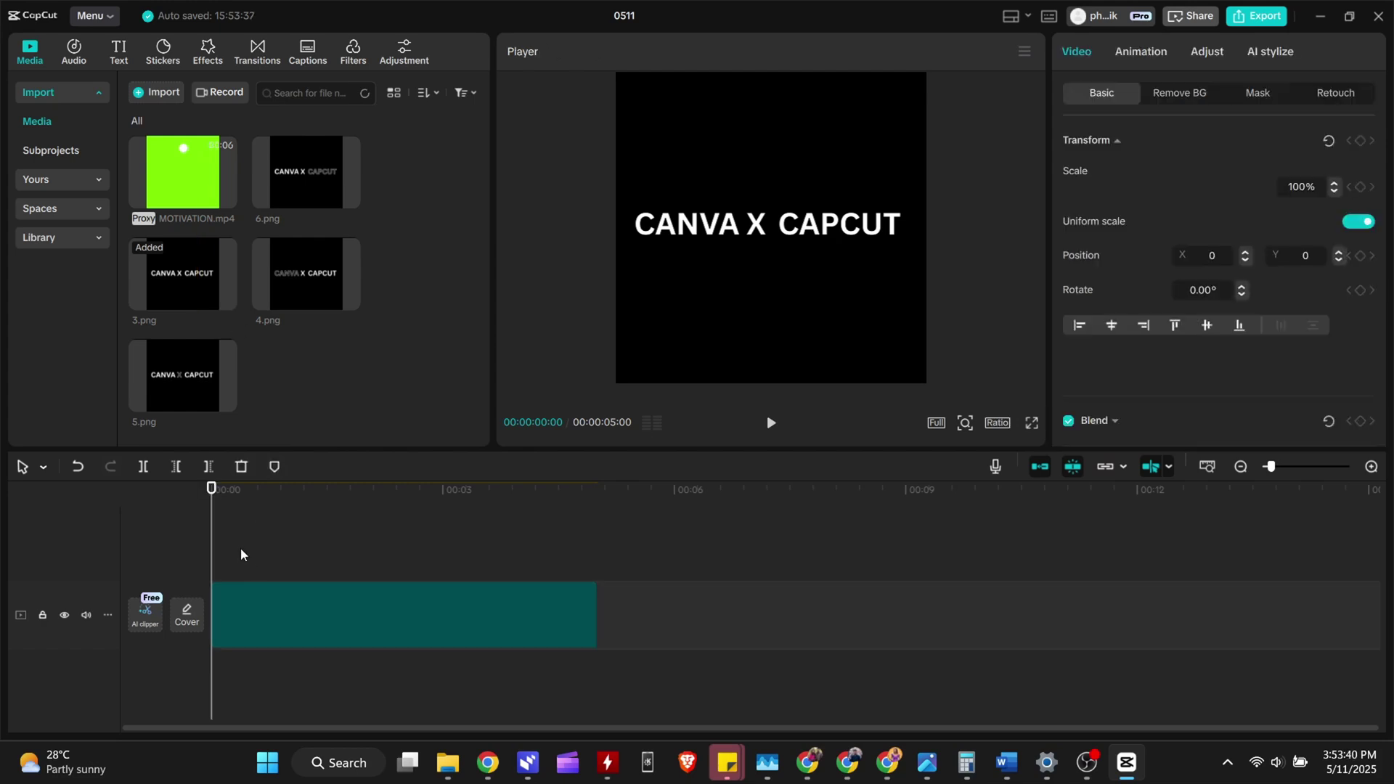
pyautogui.moveTo(198, 176); pyautogui.dragTo(205, 559)
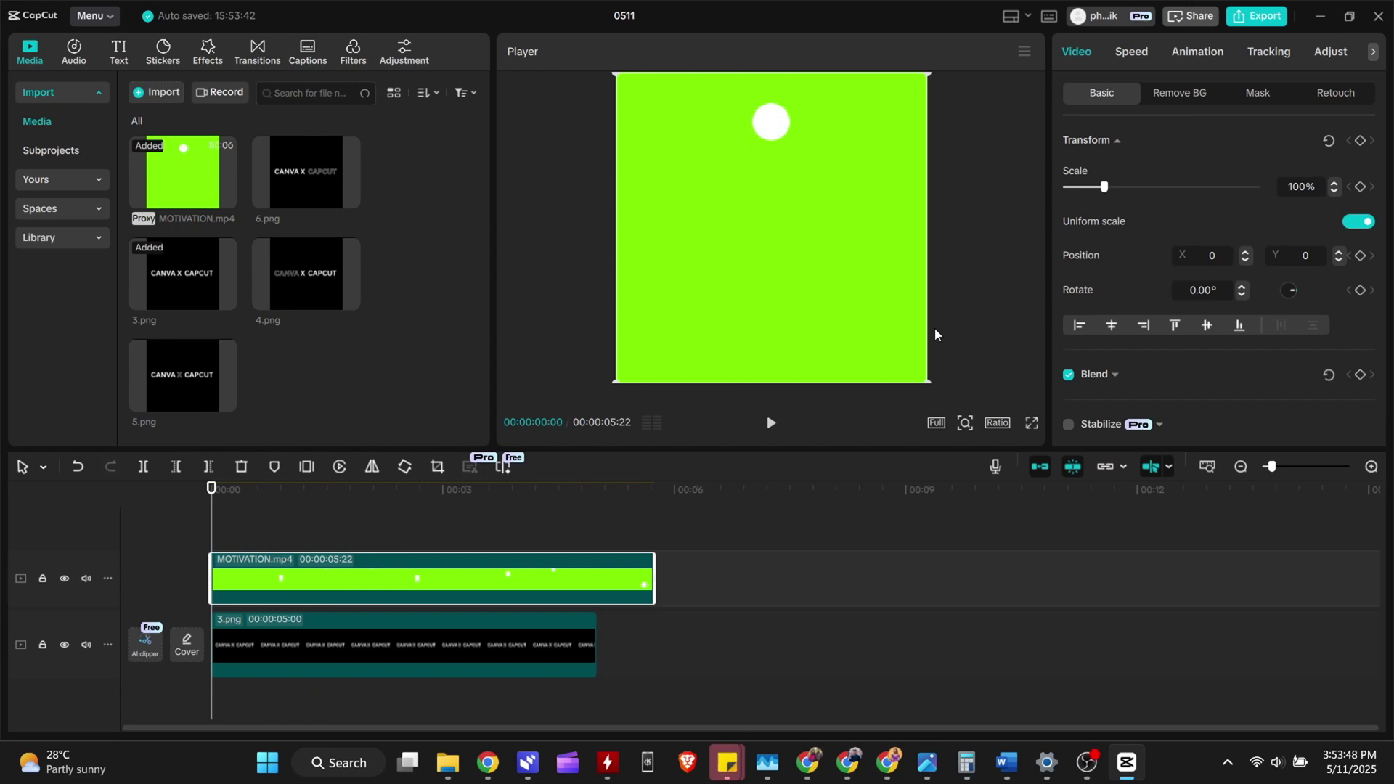
# Enable the chroma key on the MOTIVATION.mp4 clip and pick its green background as the colour to remove
pyautogui.click(1182, 92)
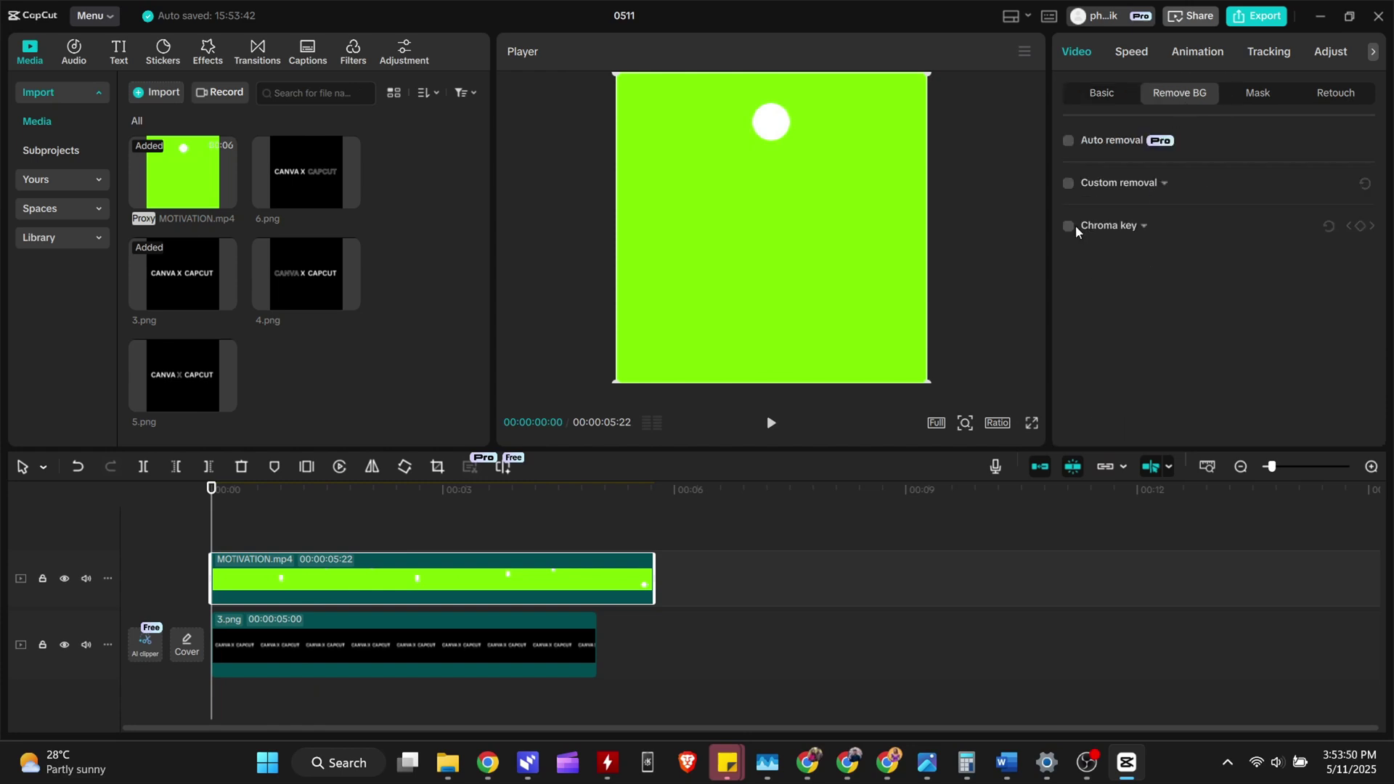
pyautogui.click(1068, 225)
pyautogui.click(1131, 256)
pyautogui.click(893, 270)
# Scale down the keyed ball clip in the preview and position its ball above the C of CANVA
pyautogui.moveTo(927, 381); pyautogui.dragTo(812, 283)
pyautogui.moveTo(771, 227); pyautogui.dragTo(619, 110)
pyautogui.moveTo(678, 169); pyautogui.dragTo(726, 217)
pyautogui.moveTo(663, 147); pyautogui.dragTo(688, 186)
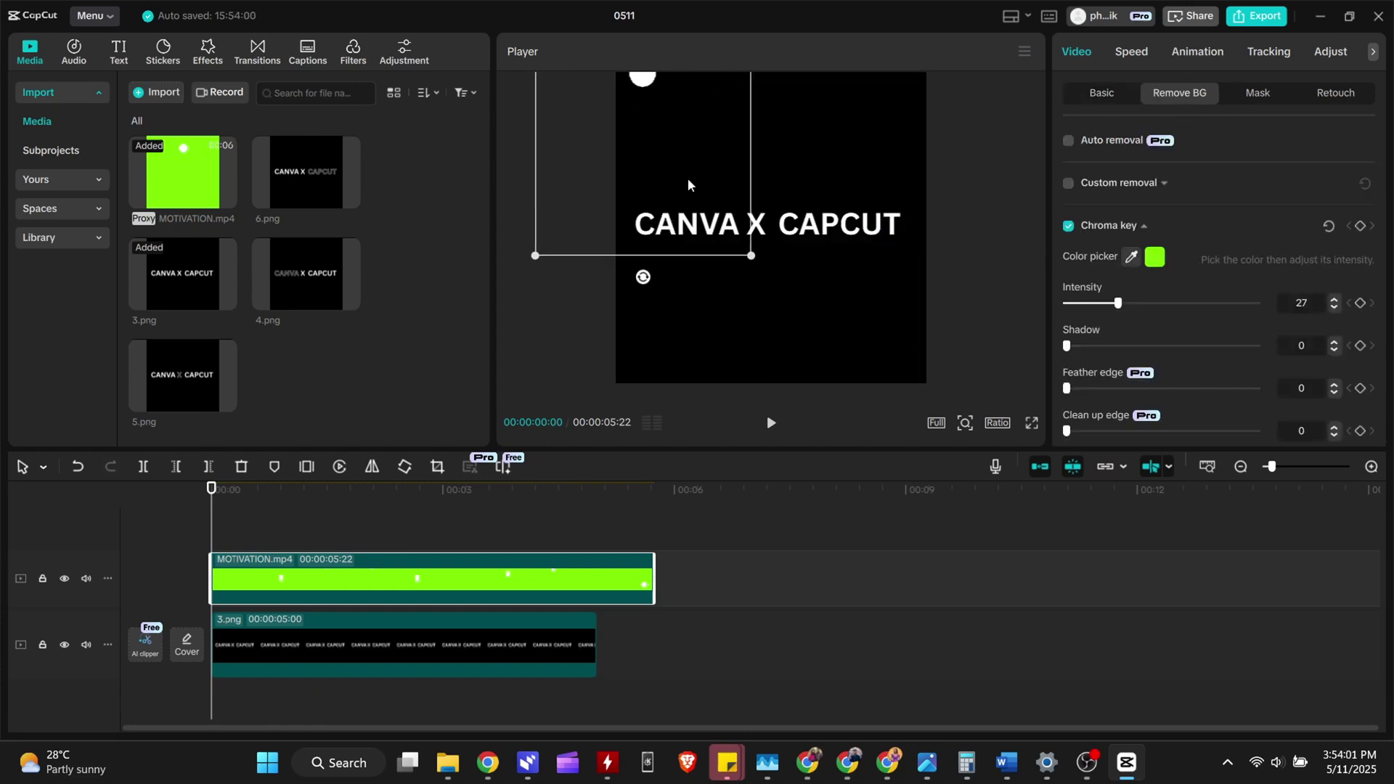
# At 00:00:00:15, move the ball clip to about X -1186, Y 1074 over CANVA and add a Transform keyframe
pyautogui.moveTo(214, 529)
pyautogui.mouseDown()
pyautogui.moveTo(254, 543)
pyautogui.moveTo(229, 550)
pyautogui.mouseUp()
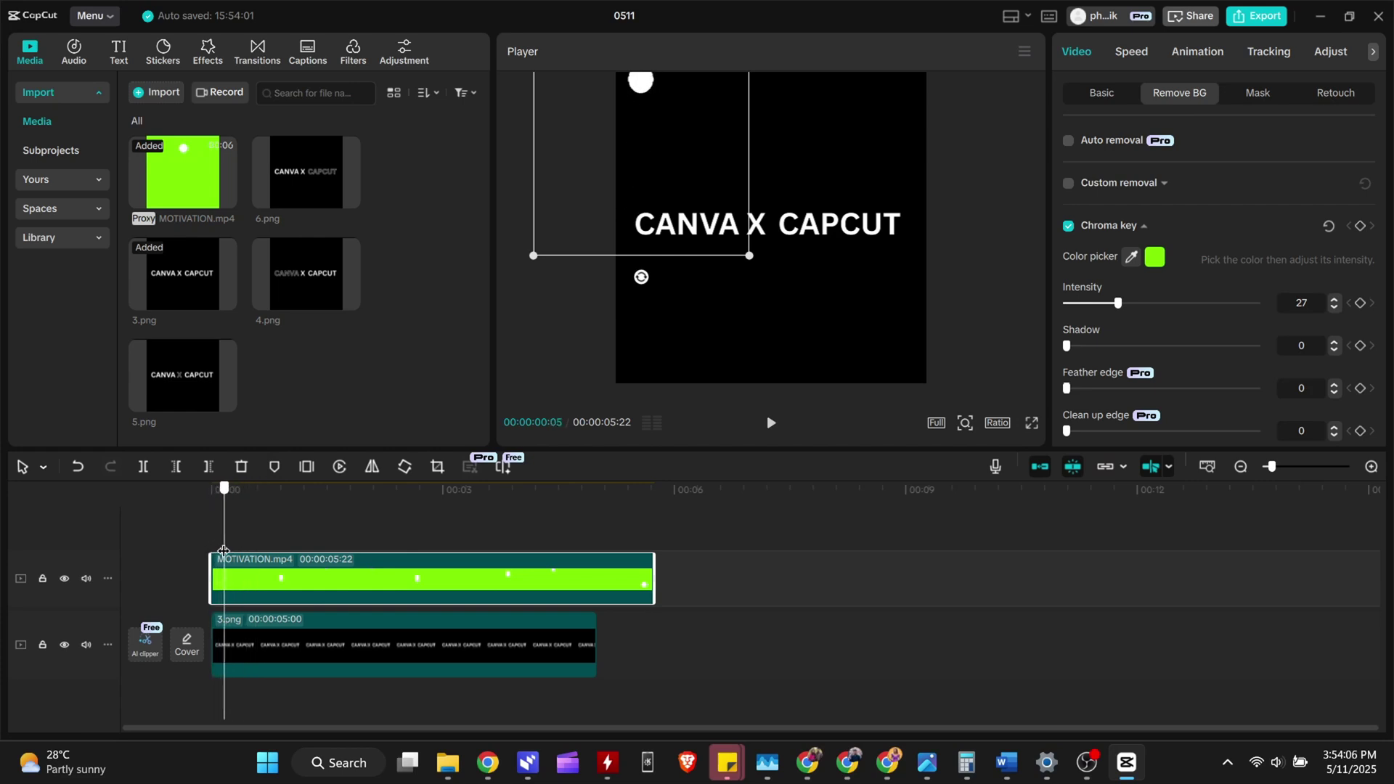
pyautogui.moveTo(233, 553); pyautogui.dragTo(248, 553)
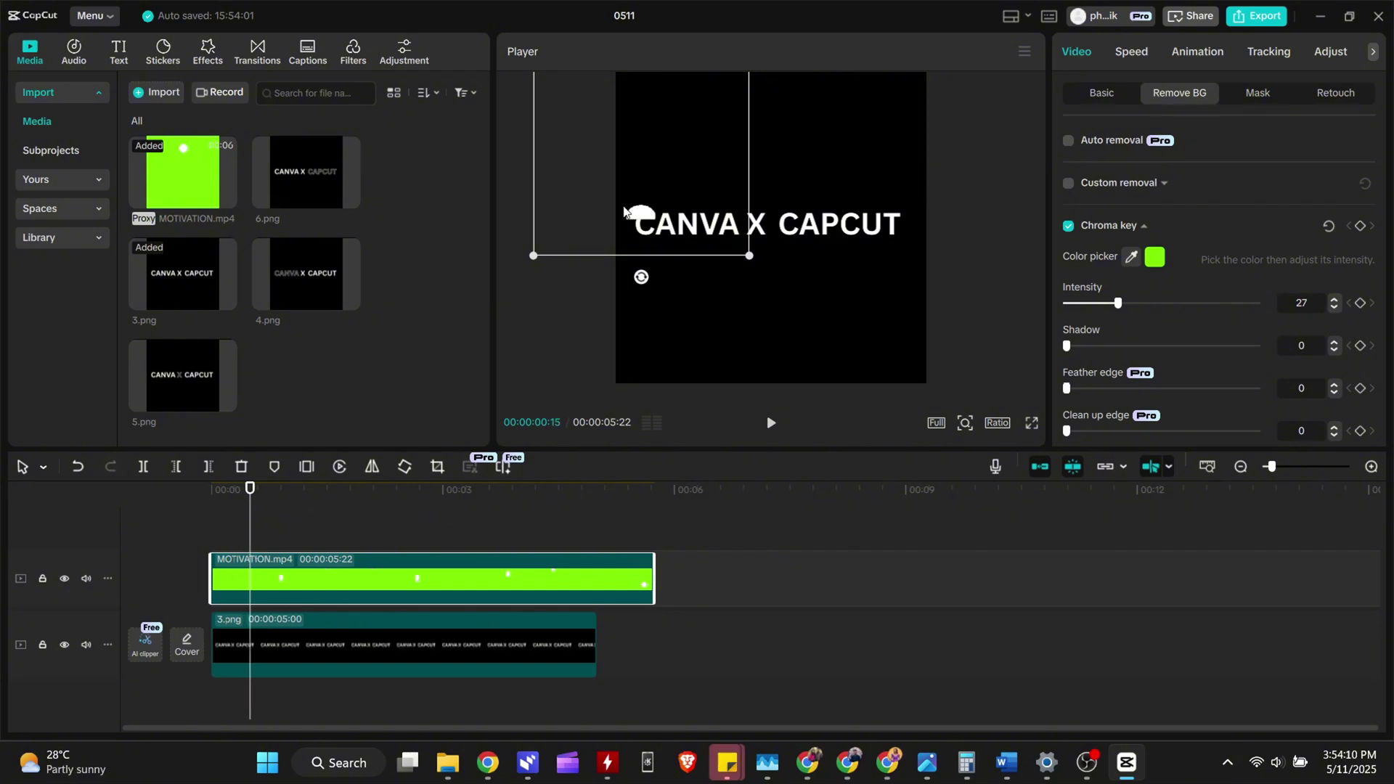
pyautogui.moveTo(623, 210); pyautogui.dragTo(658, 206)
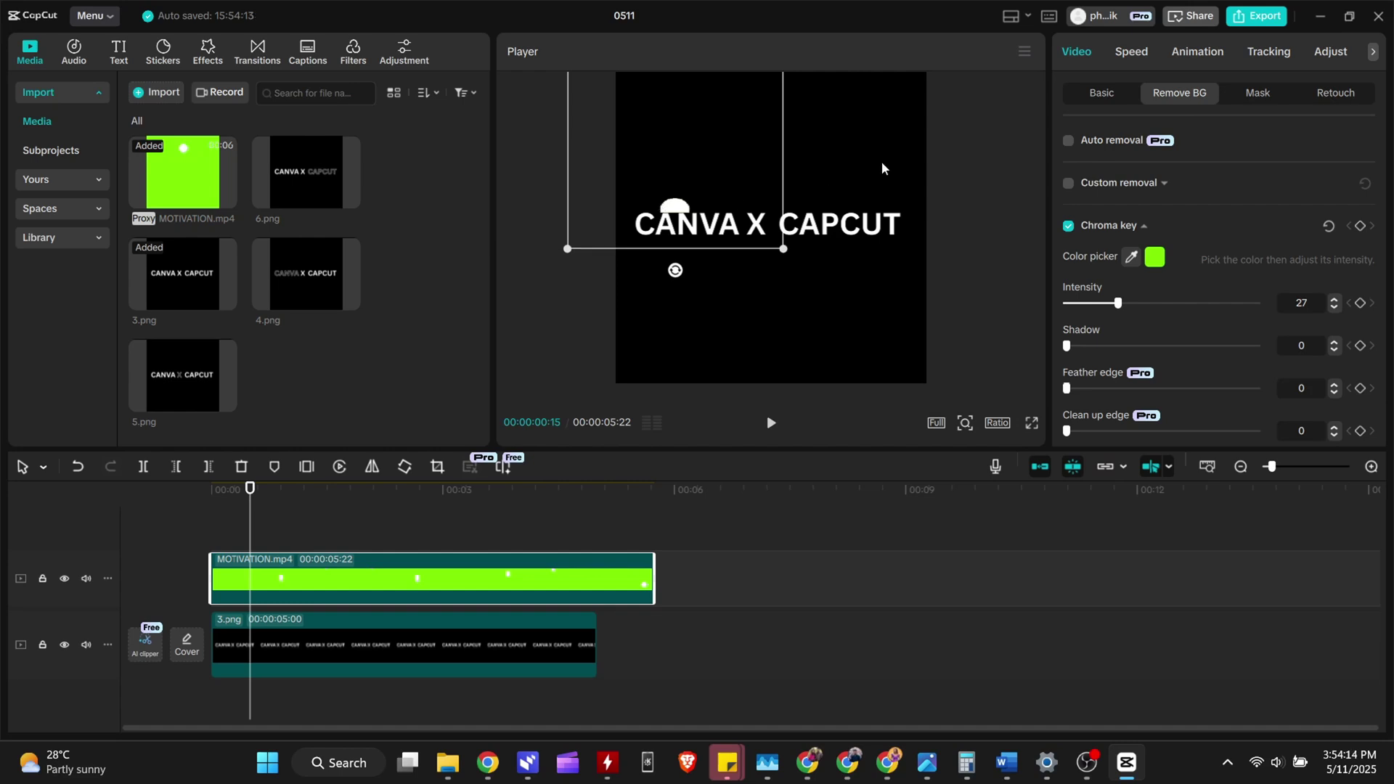
pyautogui.click(1109, 100)
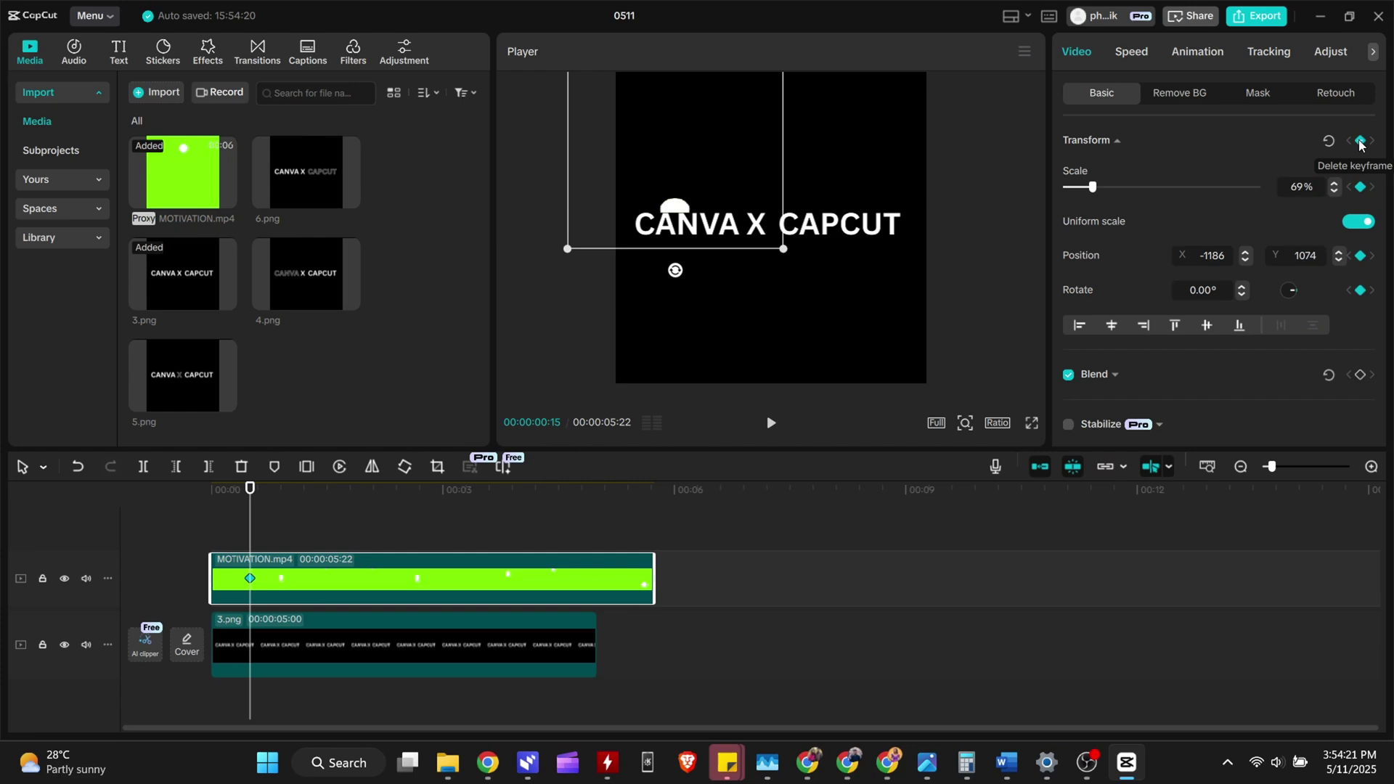
# At 00:00:01:14, move the ball clip to about X -185, Y 1091 so the ball lands on the X
pyautogui.press('Right')
pyautogui.press('Right')
pyautogui.press('Right')
pyautogui.press('Right')
pyautogui.press('Right')
pyautogui.press('Right')
pyautogui.press('Right')
pyautogui.press('Right')
pyautogui.press('space')
pyautogui.press('space')
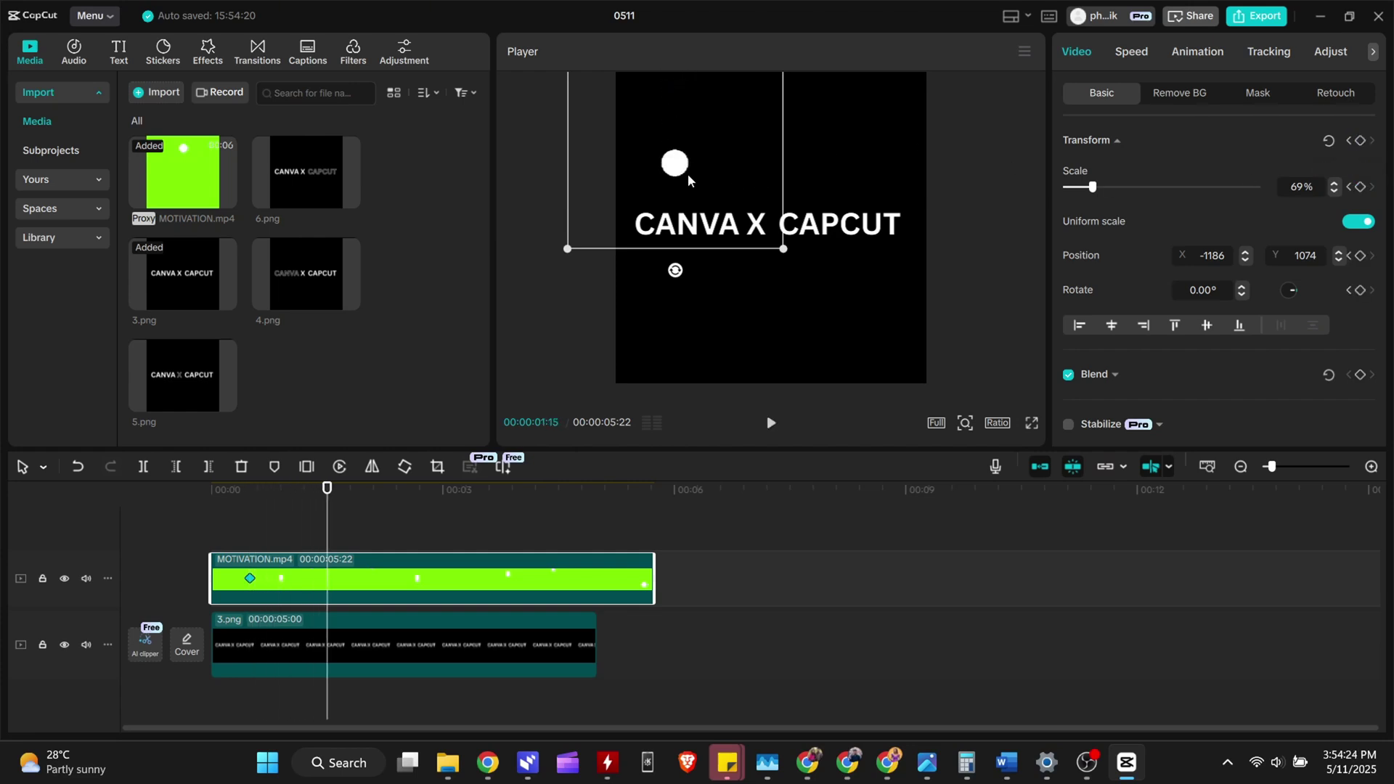
pyautogui.moveTo(322, 529)
pyautogui.mouseDown()
pyautogui.moveTo(252, 519)
pyautogui.moveTo(325, 531)
pyautogui.mouseUp()
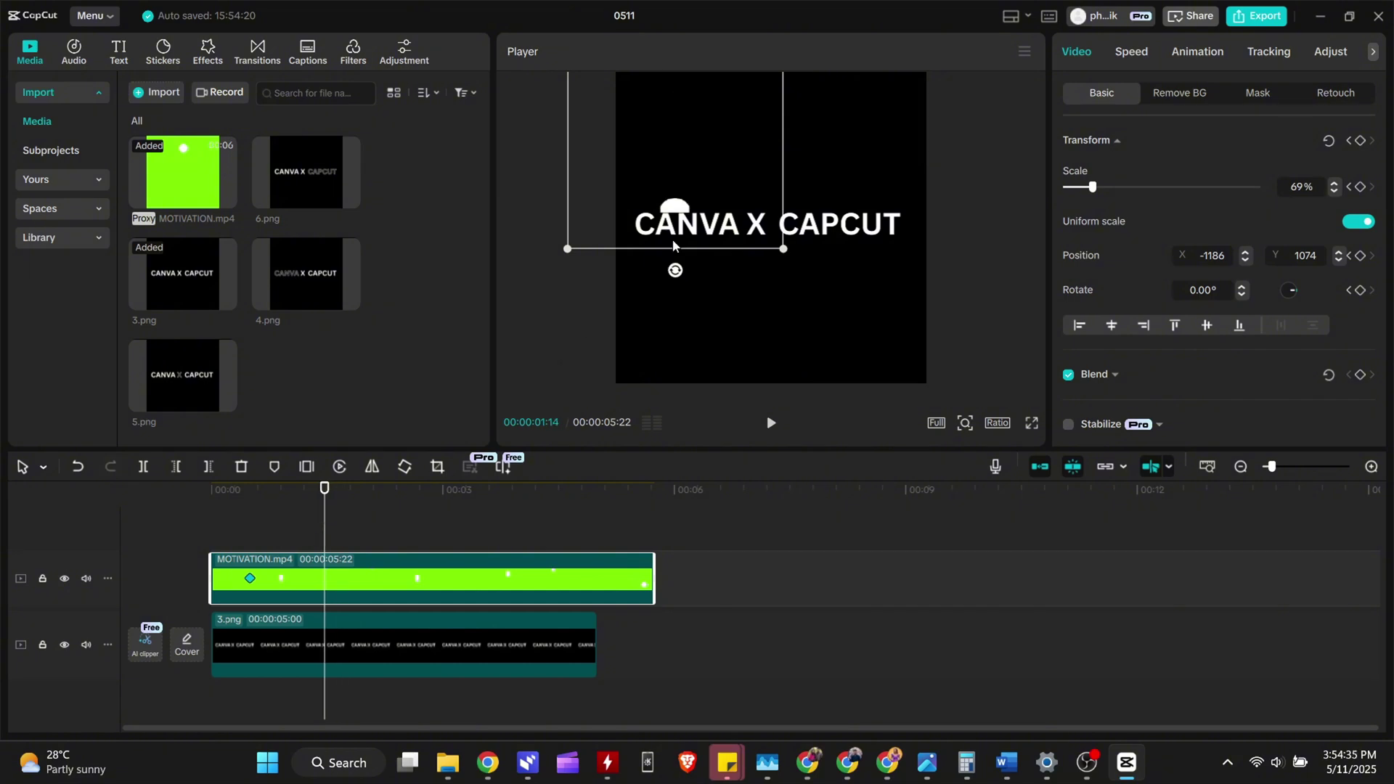
pyautogui.moveTo(673, 246); pyautogui.dragTo(753, 246)
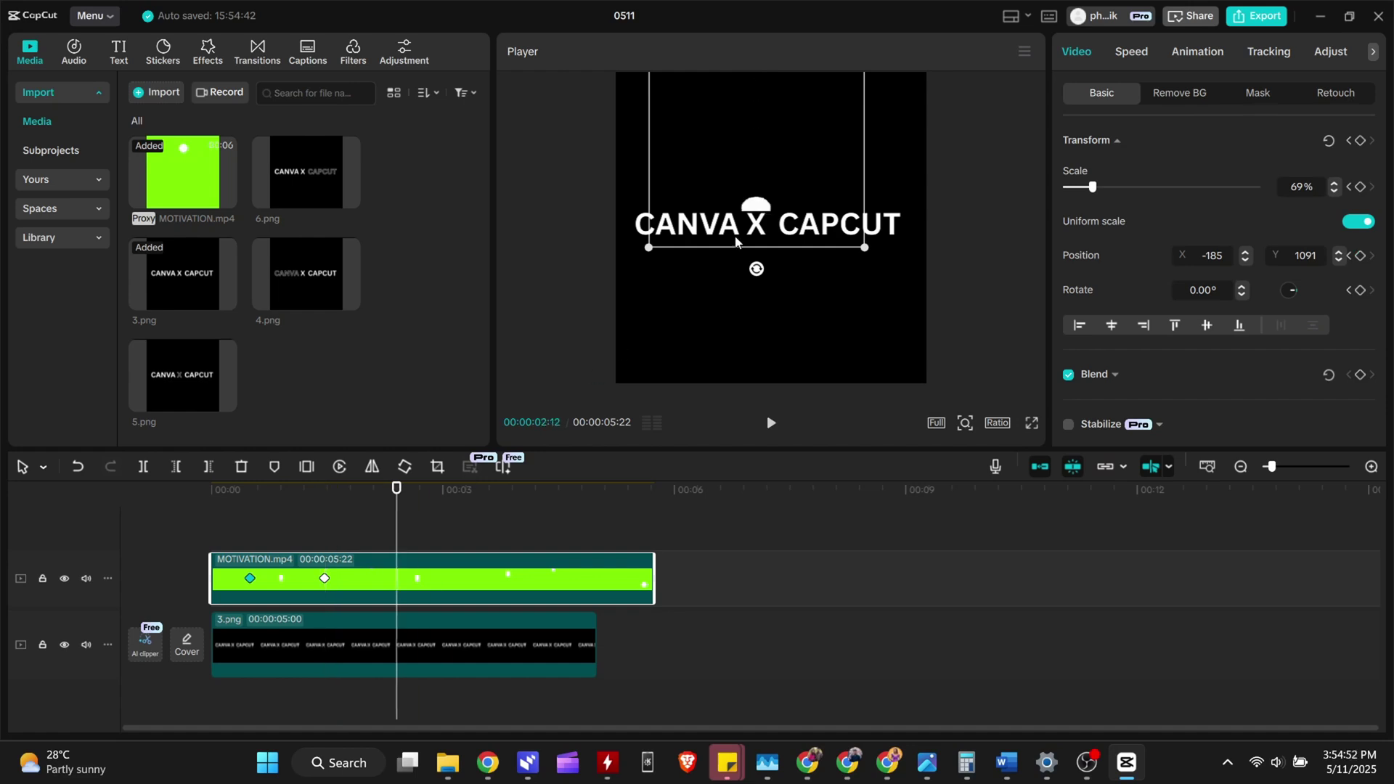
# At 00:00:02:12, move the ball clip to about X 683, Y 1063 over CAPCUT and play the animation from the start
pyautogui.moveTo(771, 208); pyautogui.dragTo(842, 211)
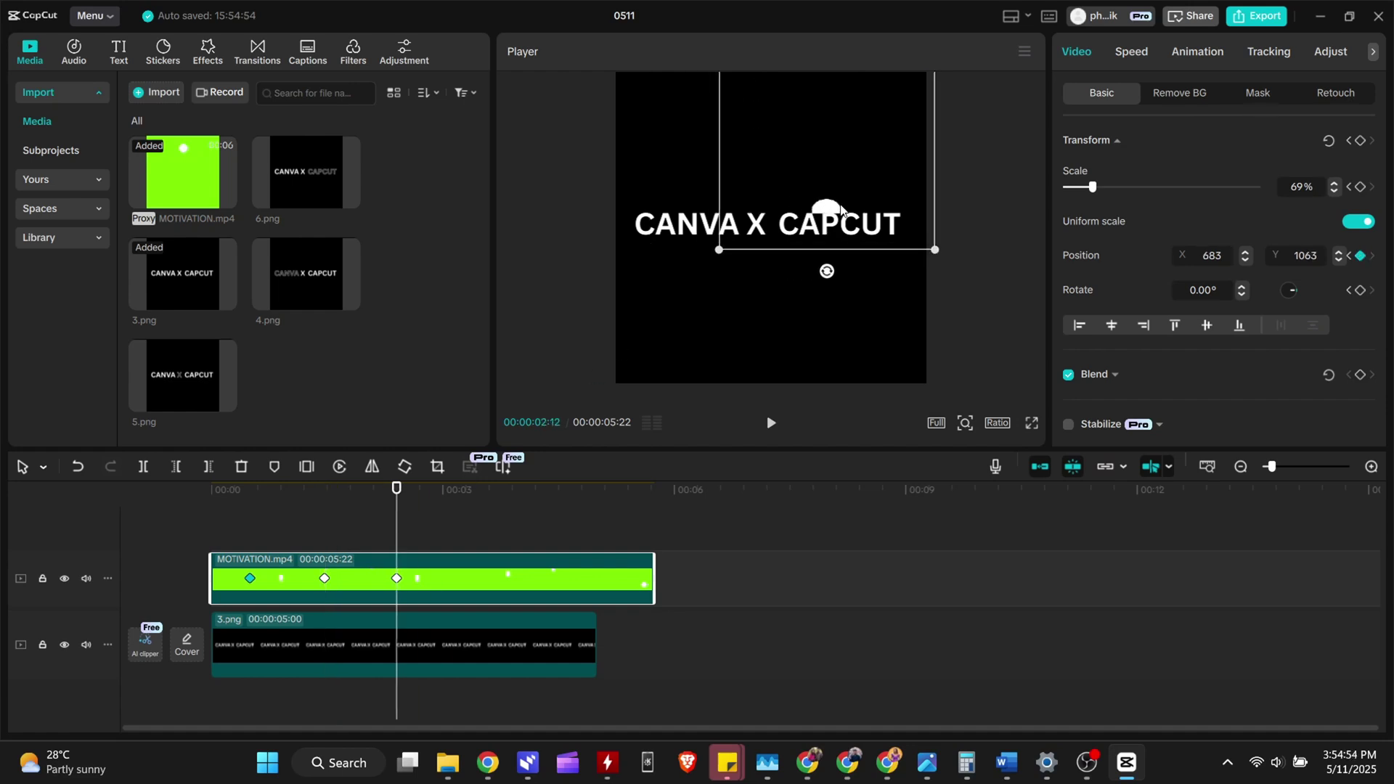
pyautogui.click(208, 520)
pyautogui.press('space')
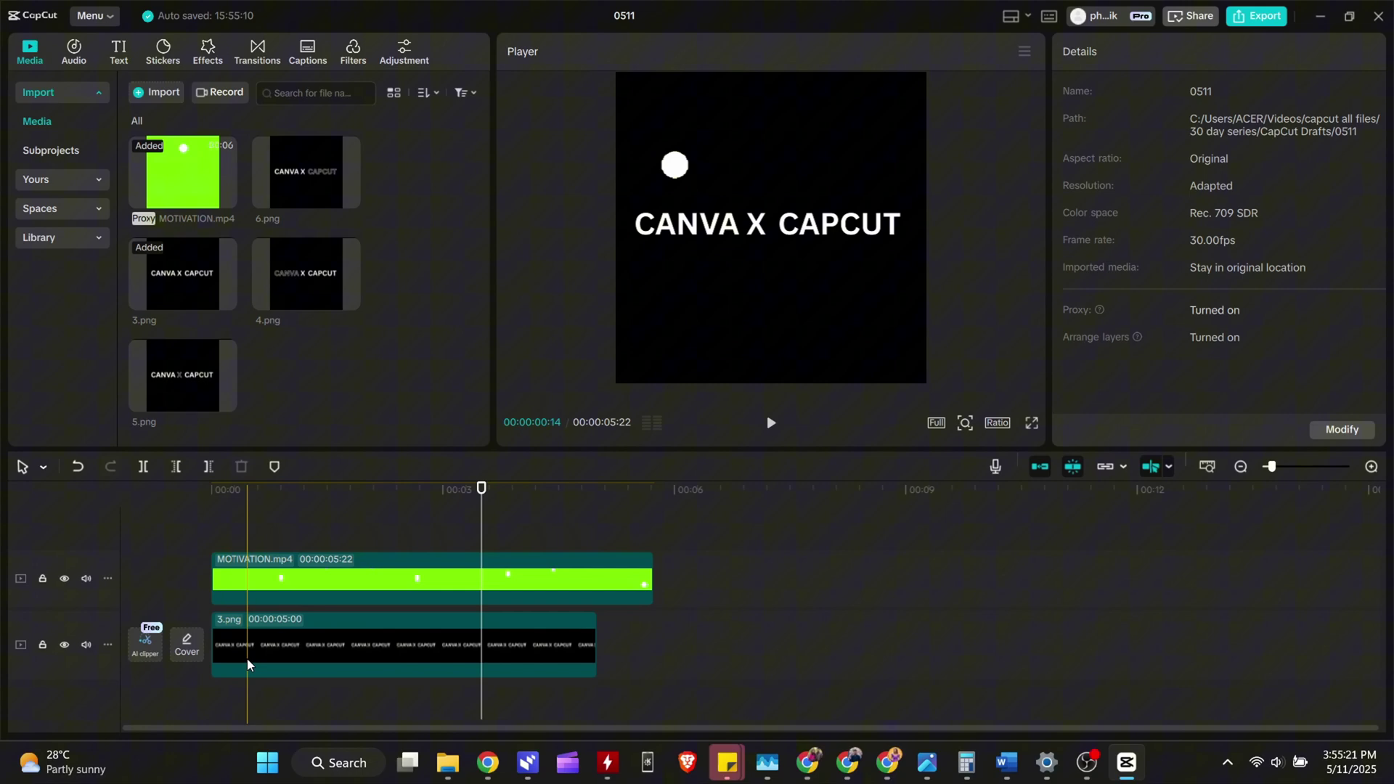
# Trim the end of the 3.png clip to 00:00:00:15, where the ball hits CANVA
pyautogui.click(248, 659)
pyautogui.keyDown('ctrl'); pyautogui.scroll(2, 247, 656); pyautogui.keyUp('ctrl')
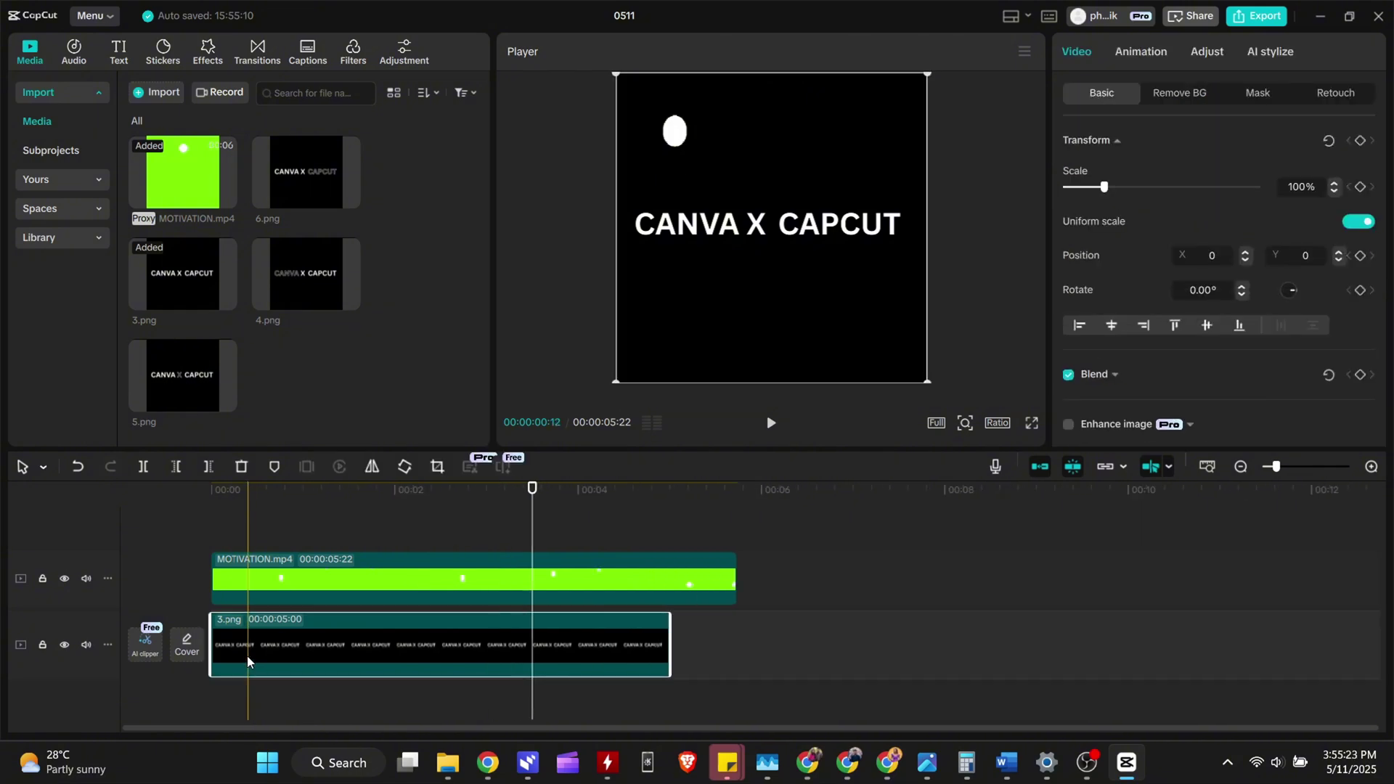
pyautogui.click(260, 587)
pyautogui.click(254, 632)
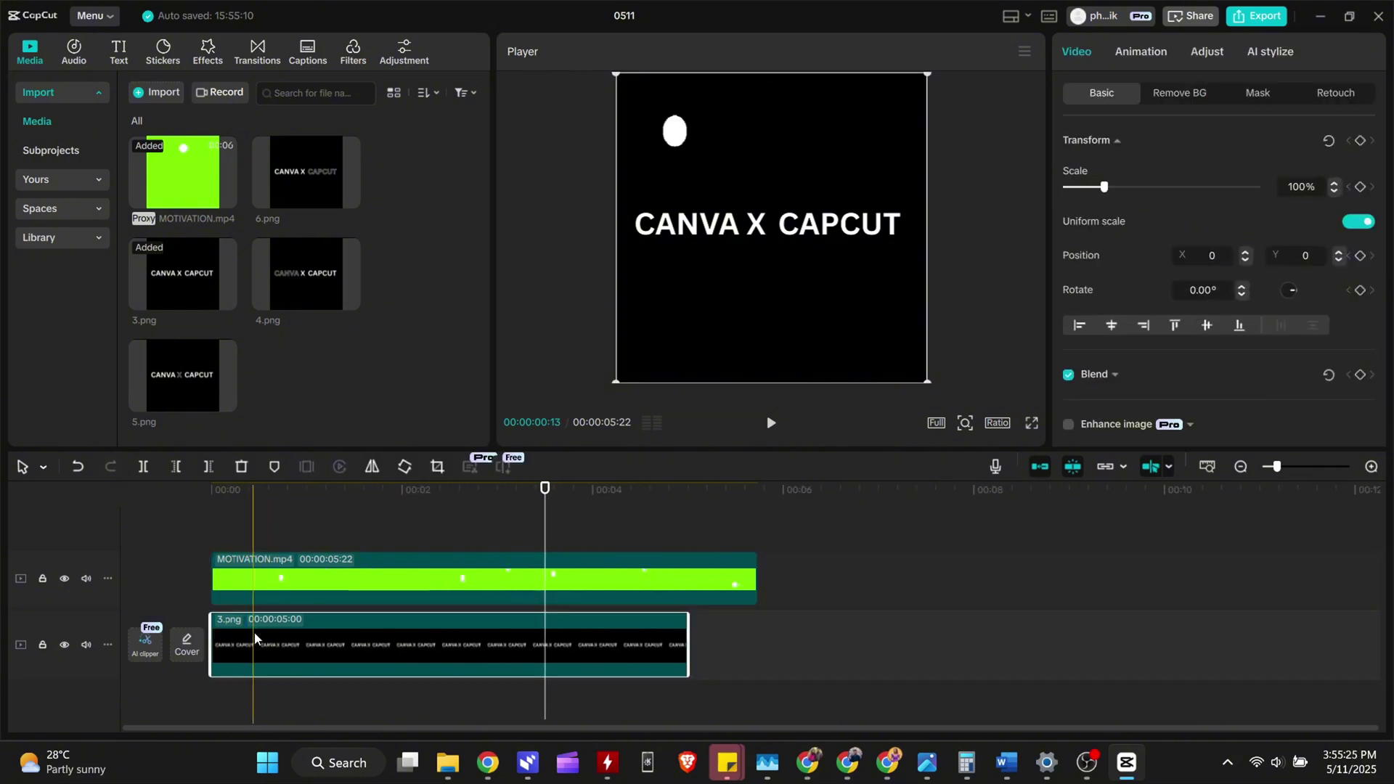
pyautogui.click(258, 592)
pyautogui.click(256, 629)
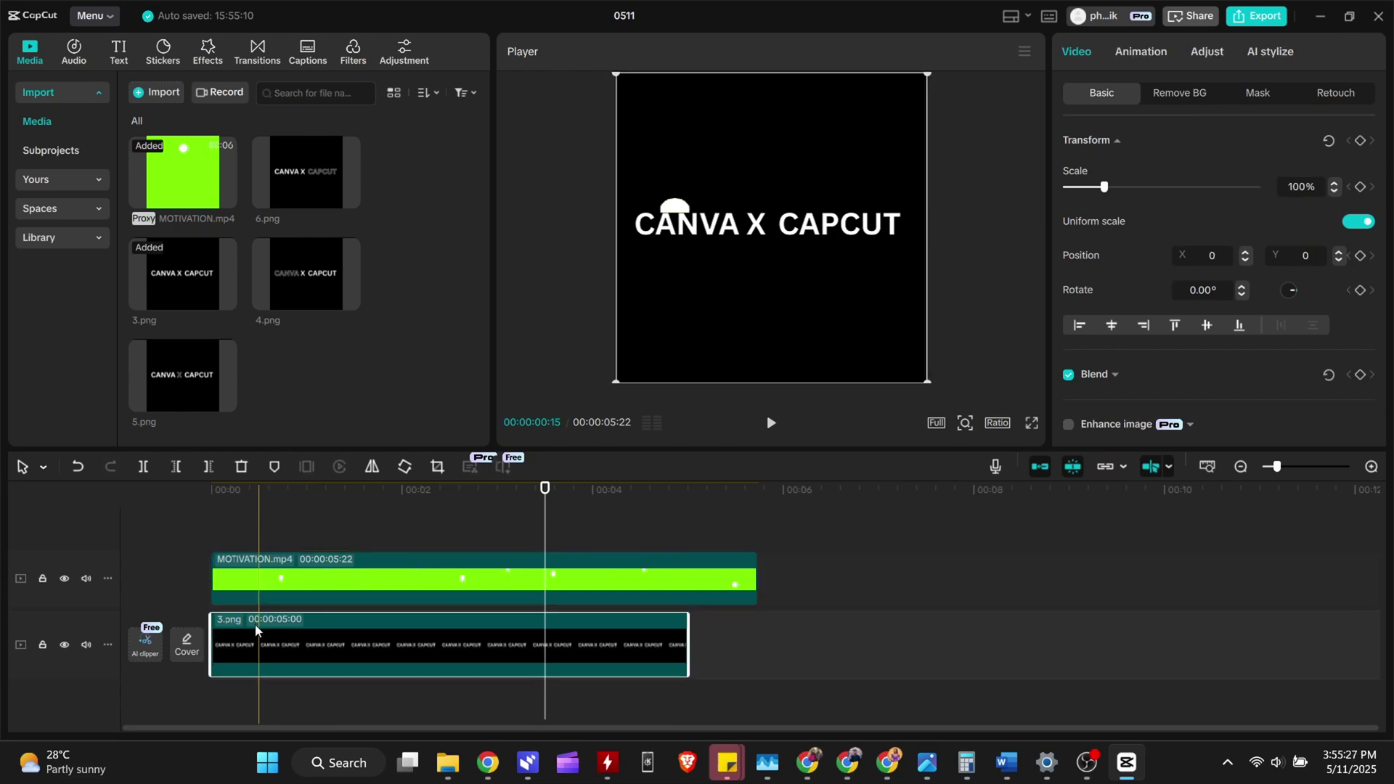
pyautogui.press('w')
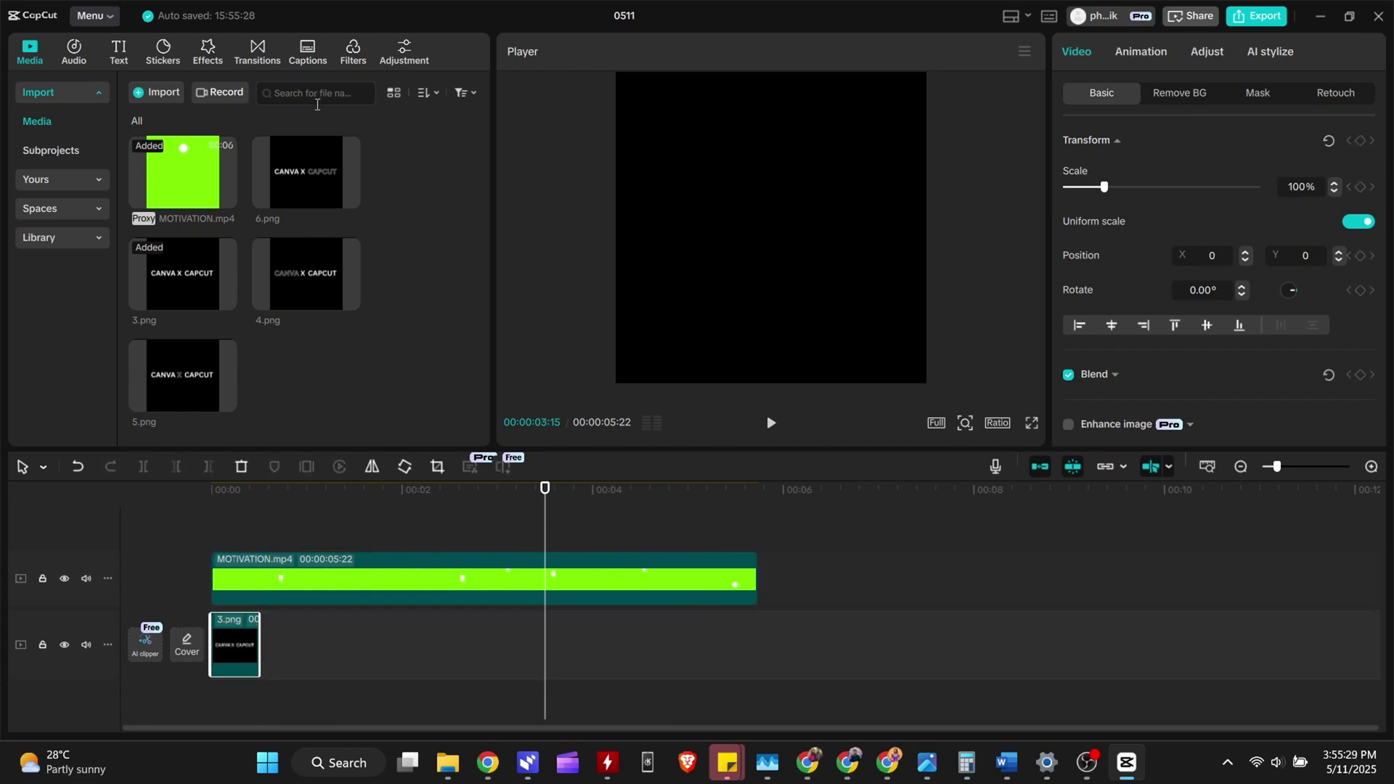
# Place 4.png directly after 3.png and trim its end to 00:00:01:14, where the ball hits the X
pyautogui.moveTo(294, 294); pyautogui.dragTo(263, 629)
pyautogui.click(244, 692)
pyautogui.press('space')
pyautogui.press('space')
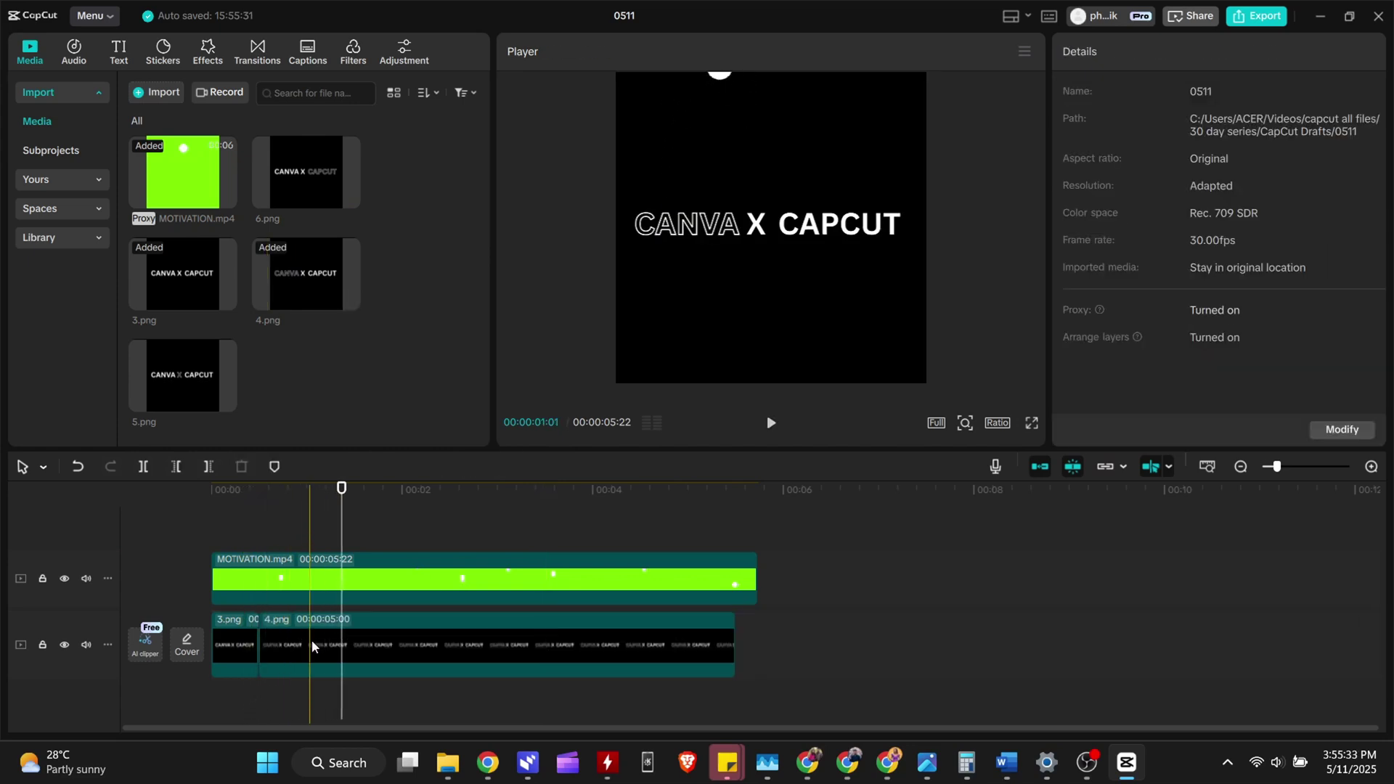
pyautogui.click(340, 633)
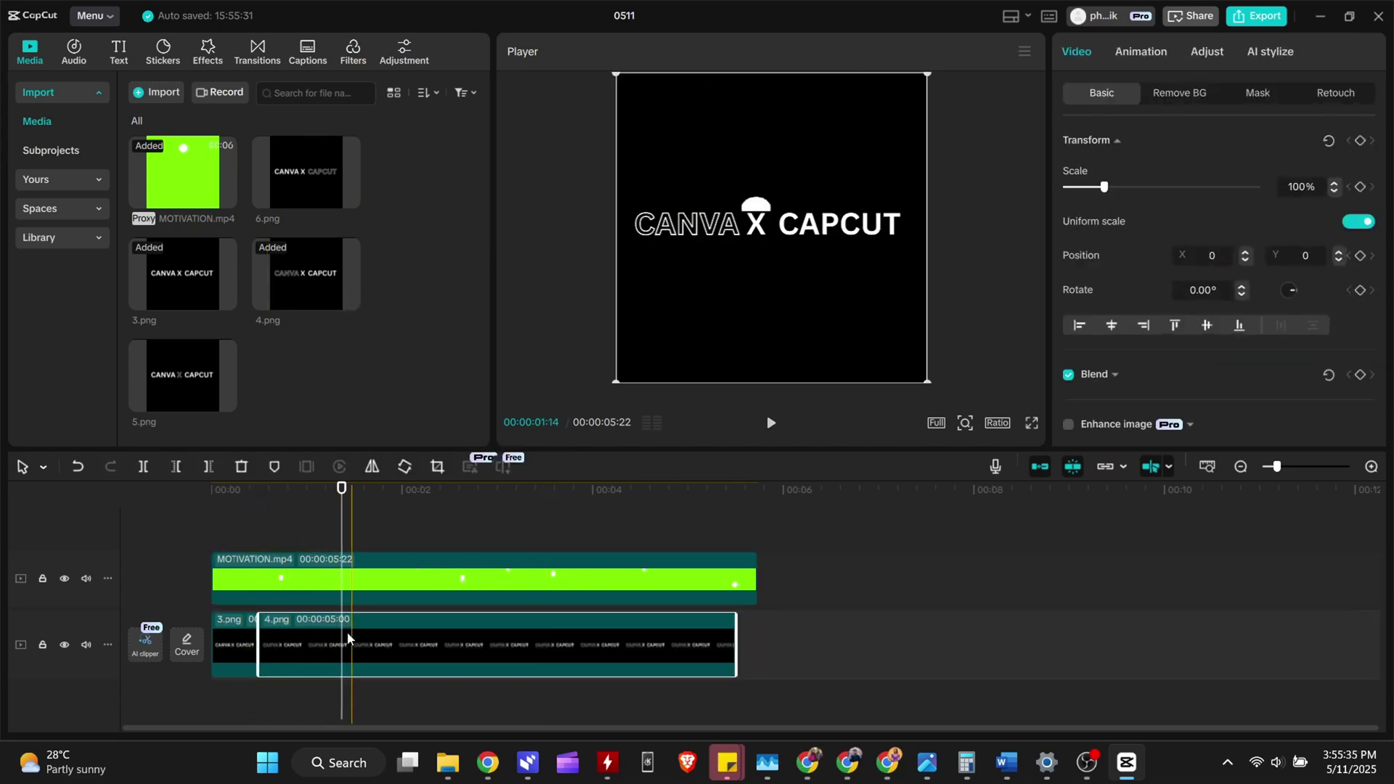
pyautogui.press('w')
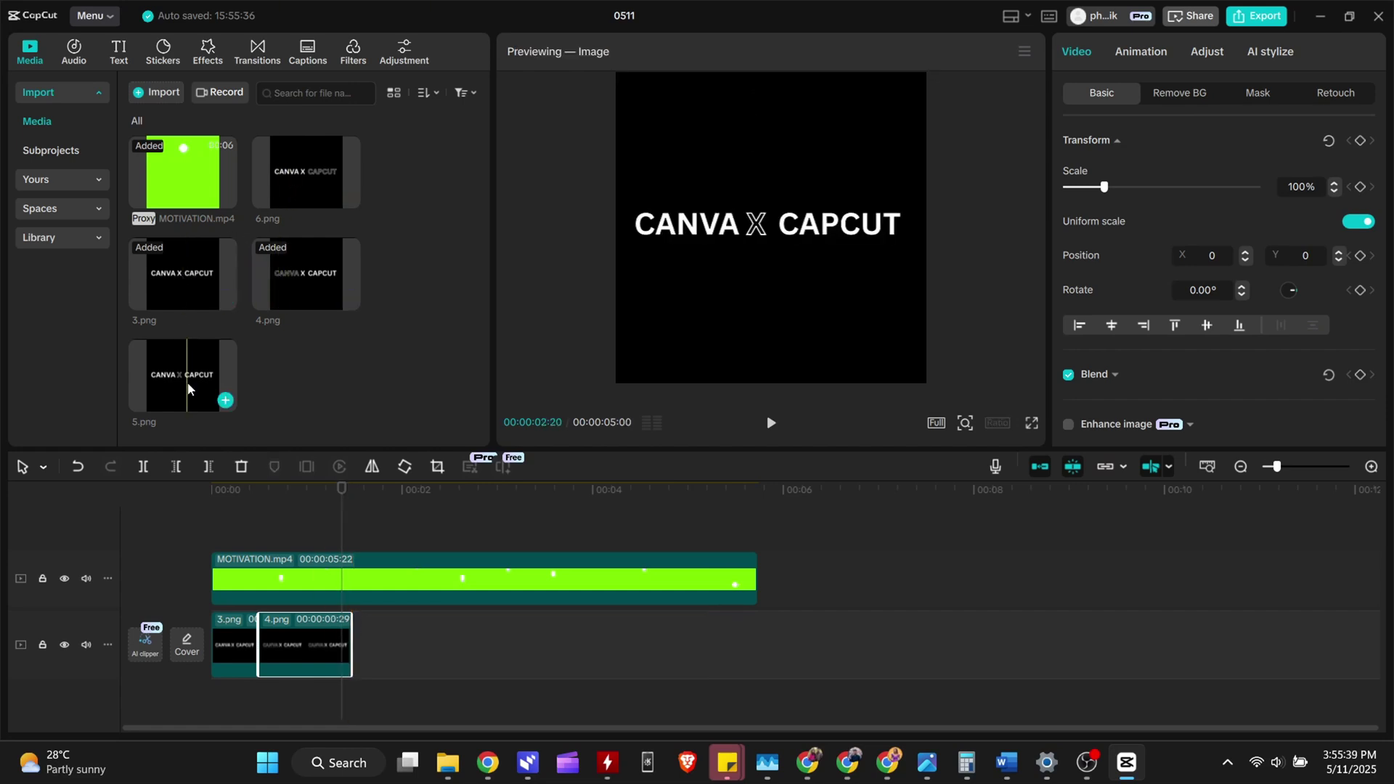
# Place 5.png directly after 4.png and trim its end to 00:00:02:12, where the ball hits CAPCUT
pyautogui.moveTo(187, 388); pyautogui.dragTo(351, 637)
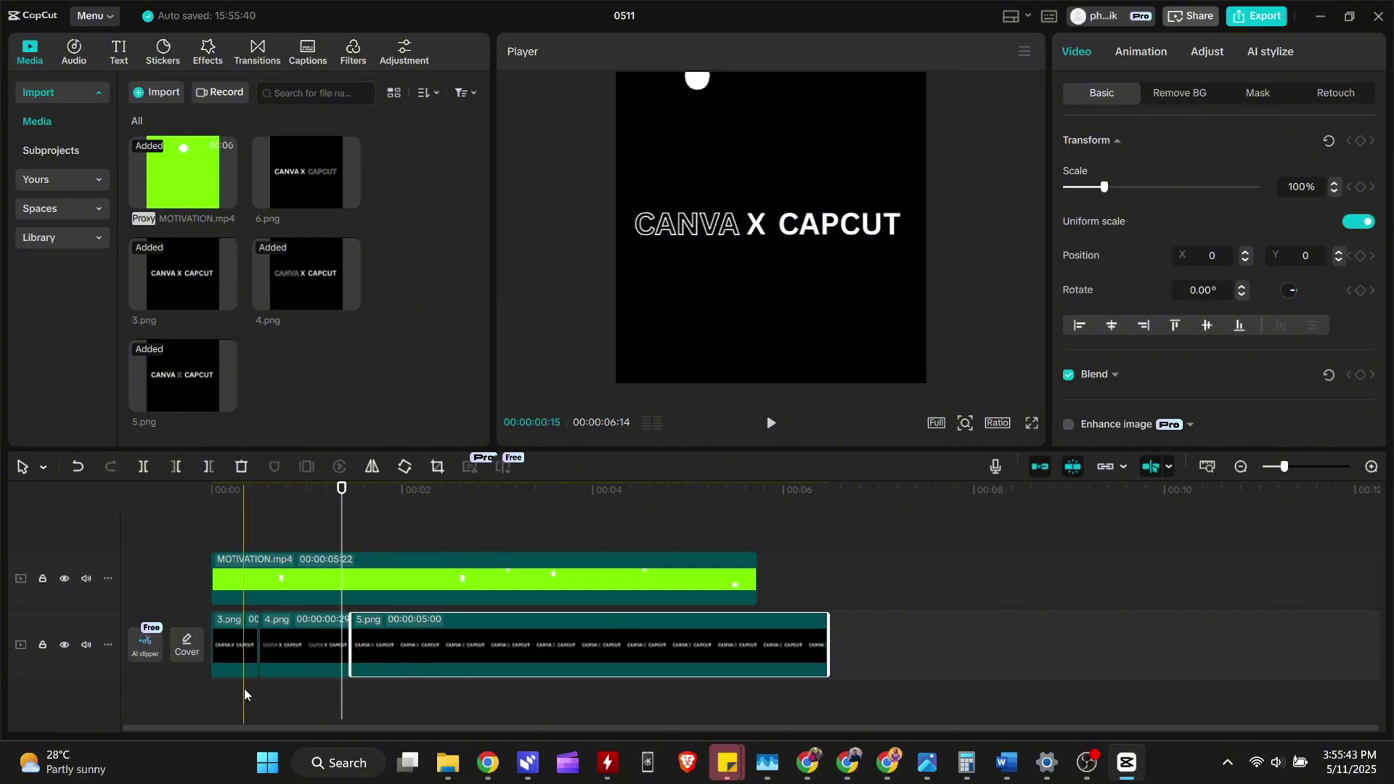
pyautogui.click(206, 684)
pyautogui.press('space')
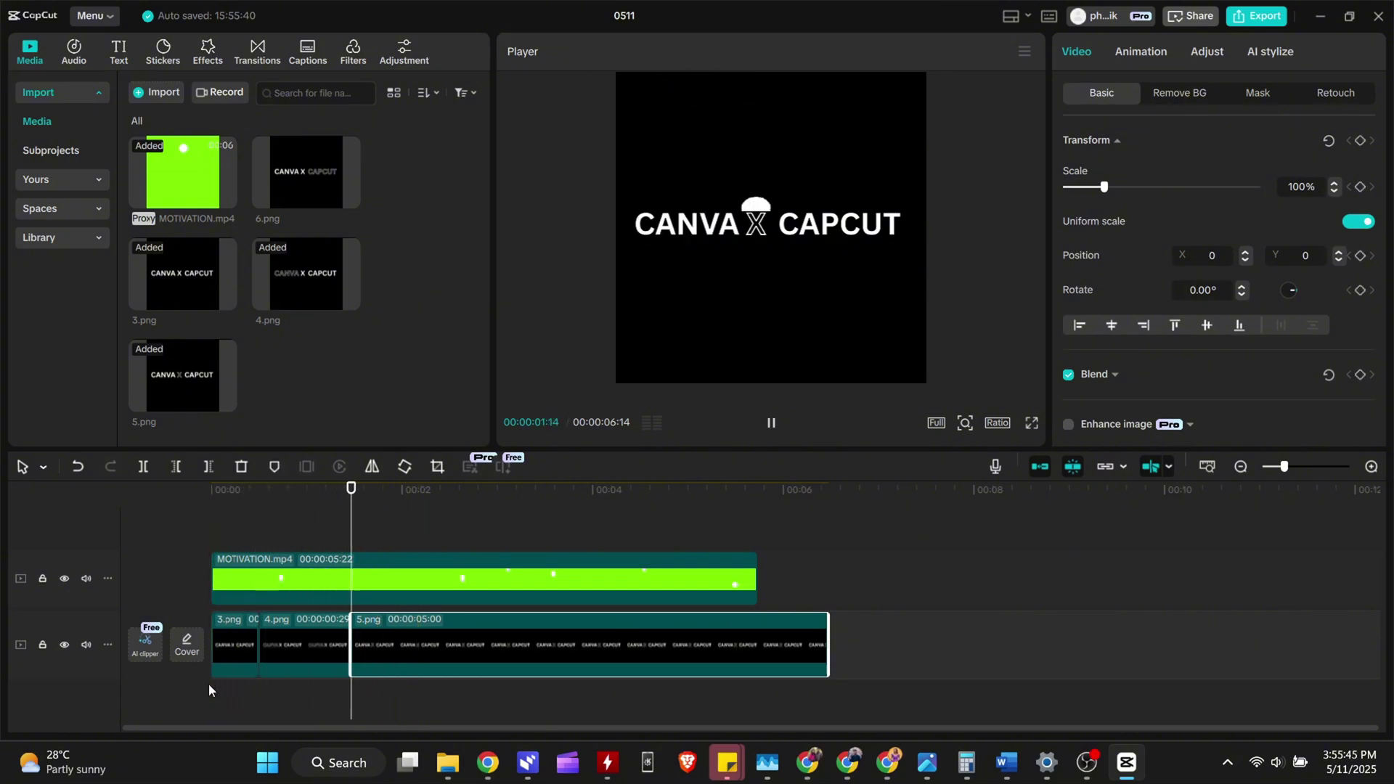
pyautogui.press('space')
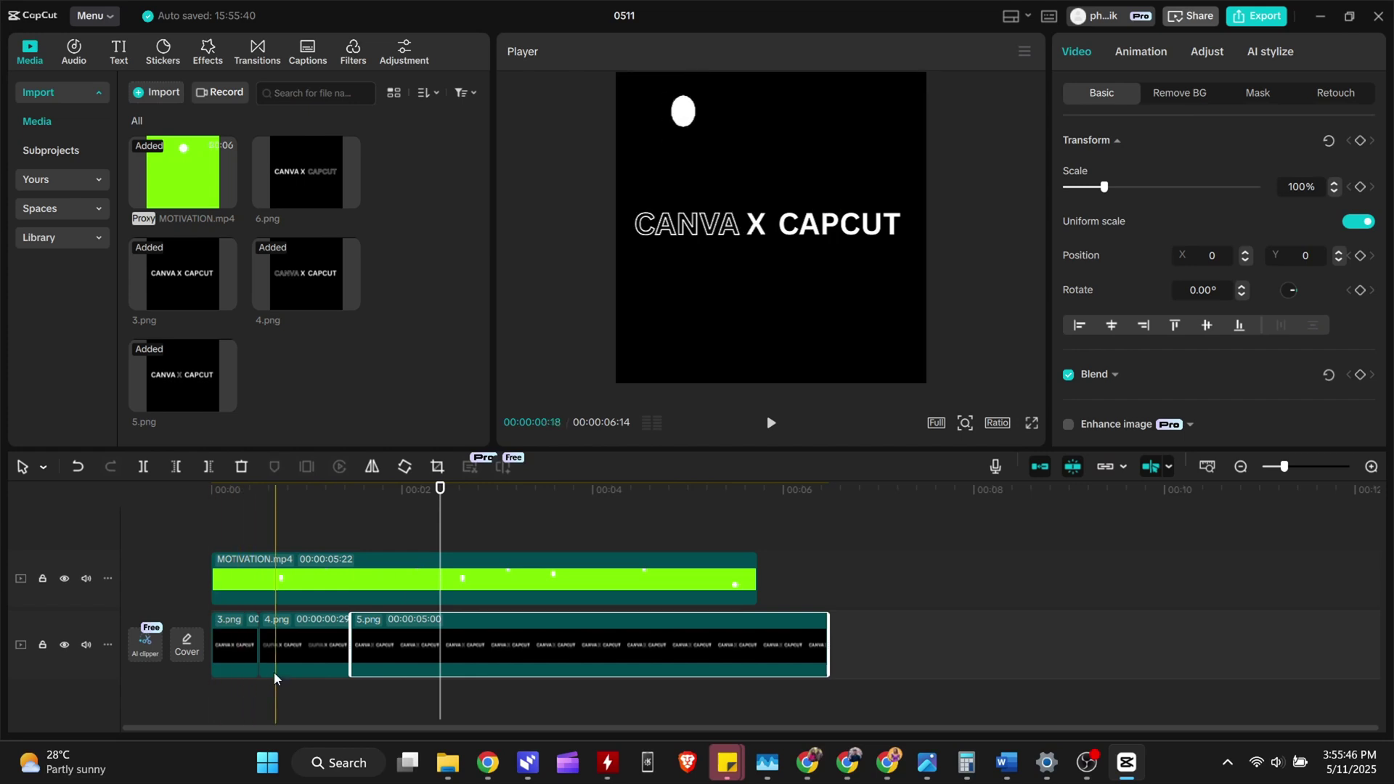
pyautogui.click(431, 595)
pyautogui.click(440, 654)
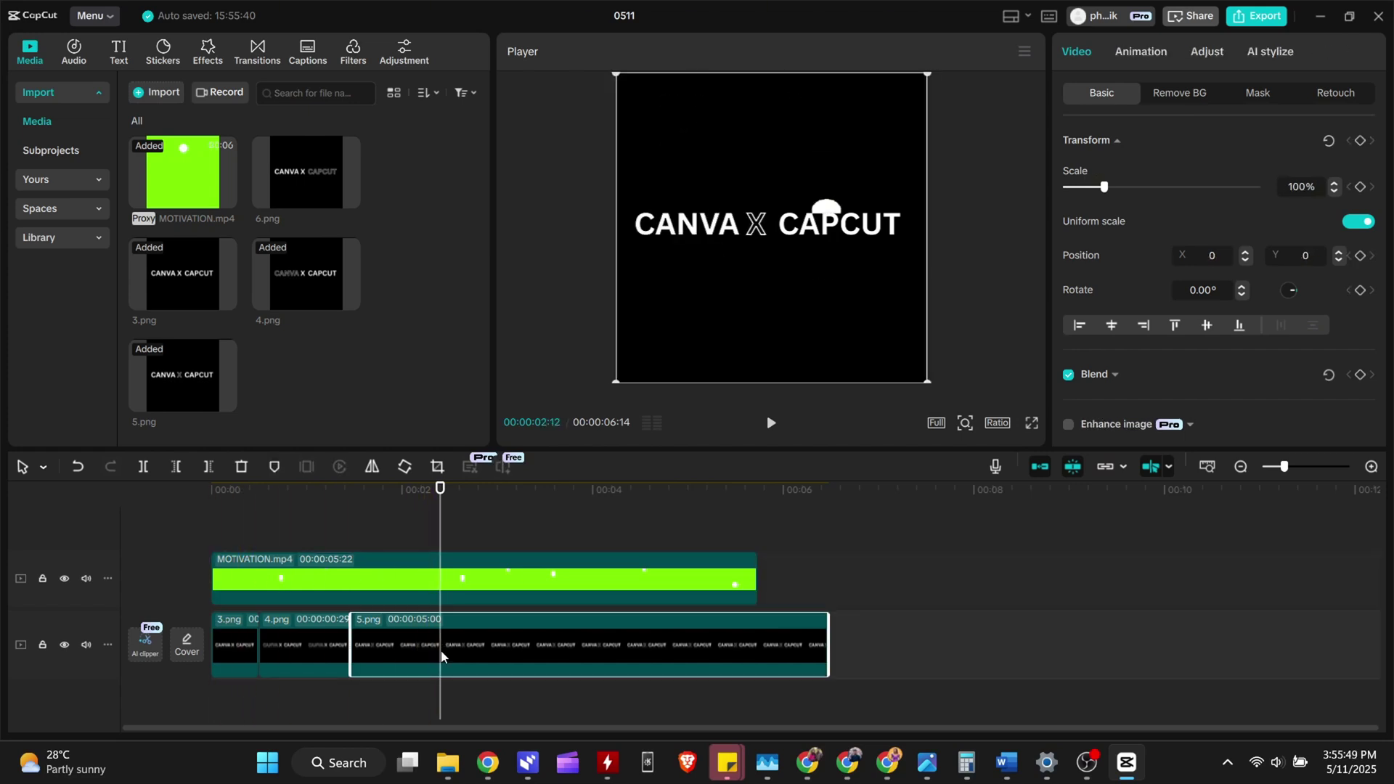
pyautogui.press('w')
# Place 6.png directly after 5.png, play the sequence from the start, and trim the clip's end to 00:00:03:13
pyautogui.moveTo(309, 176); pyautogui.dragTo(442, 639)
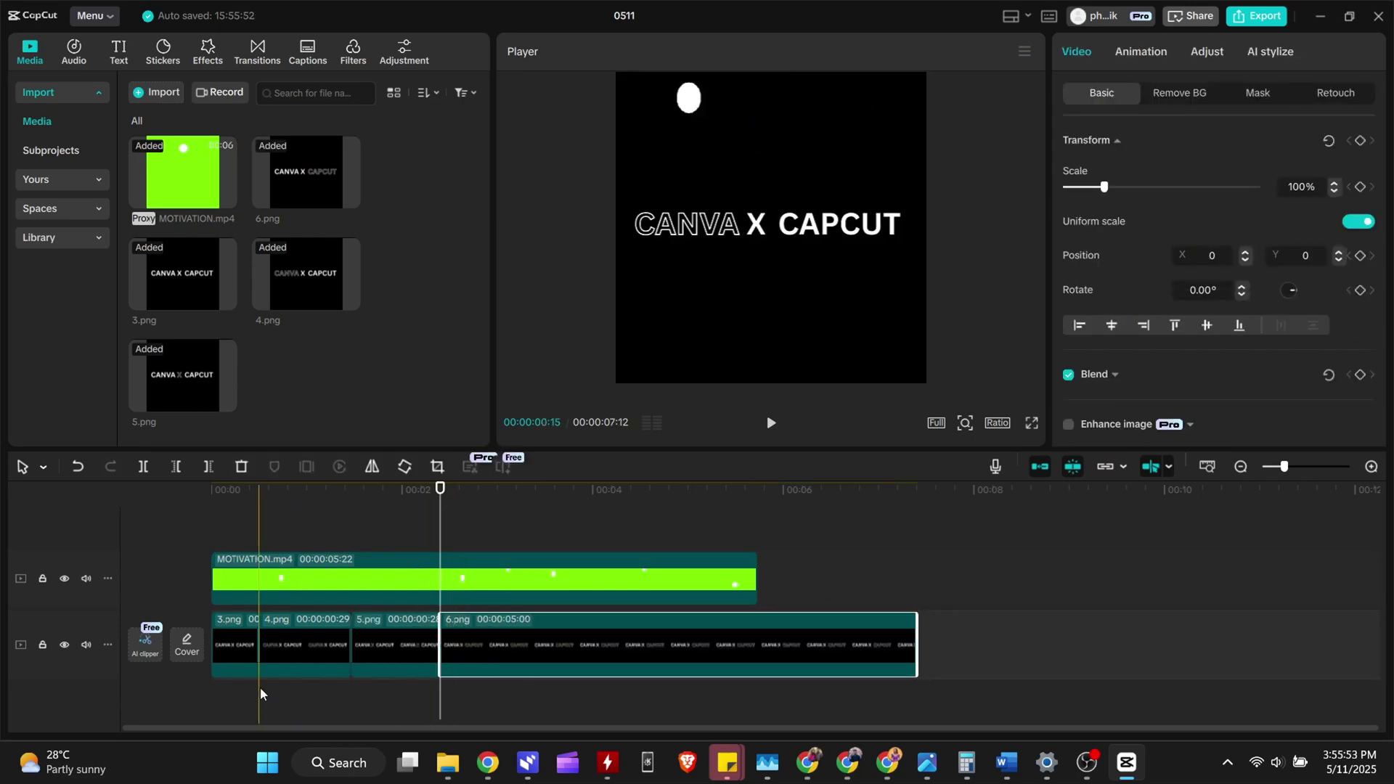
pyautogui.click(204, 686)
pyautogui.press('space')
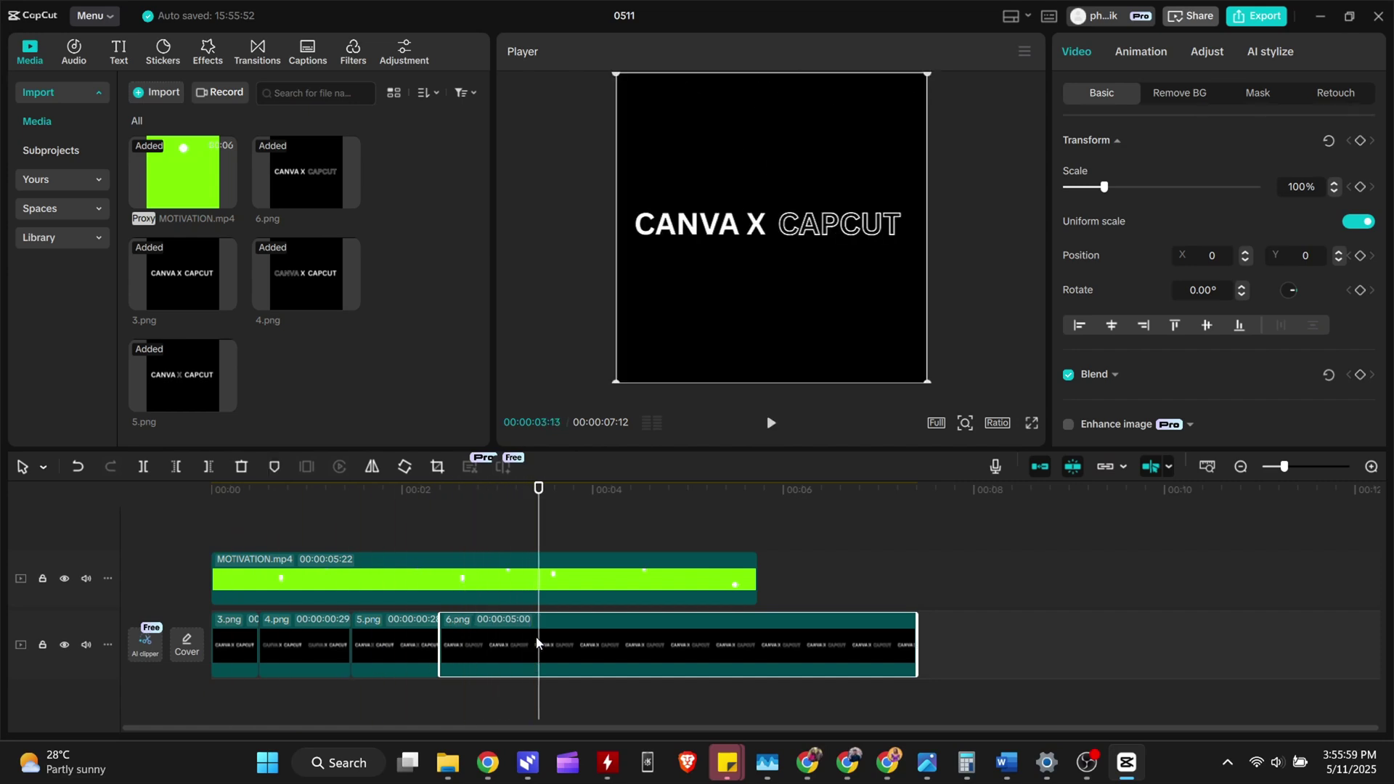
pyautogui.press('w')
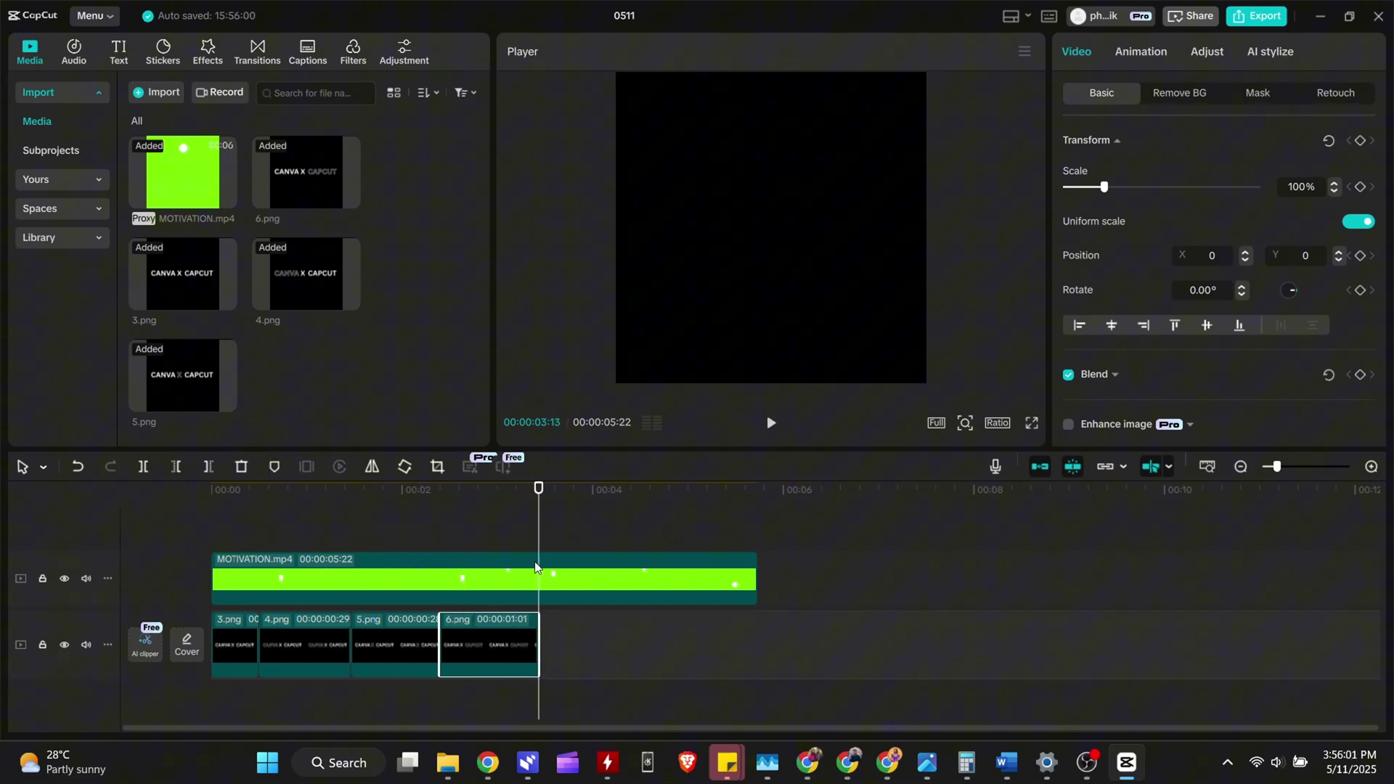